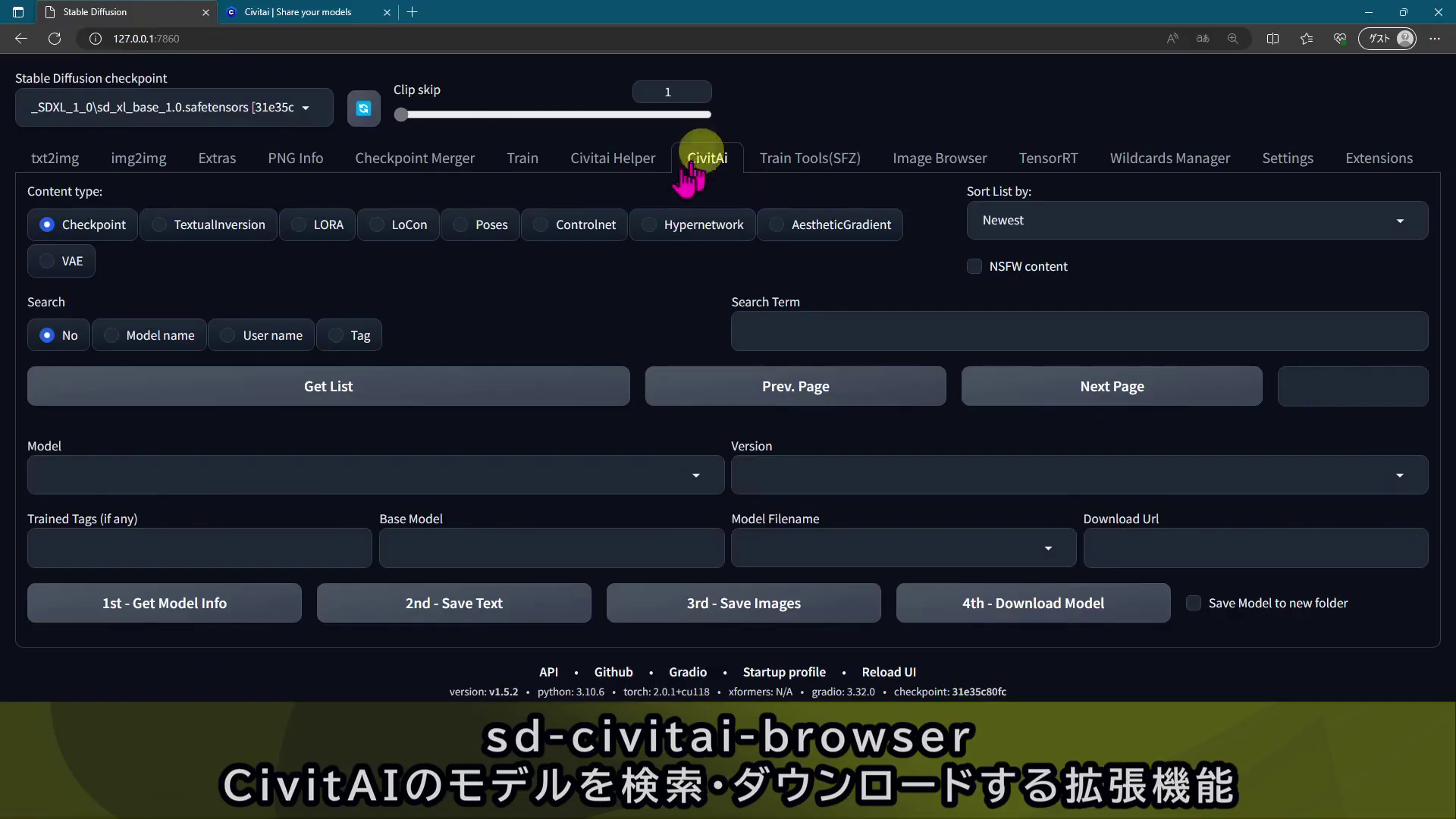
# Fetch the newest Checkpoint list in the extension, and browse the Civitai website's models under the Concept and Base Model categories.
pyautogui.click(317, 388)
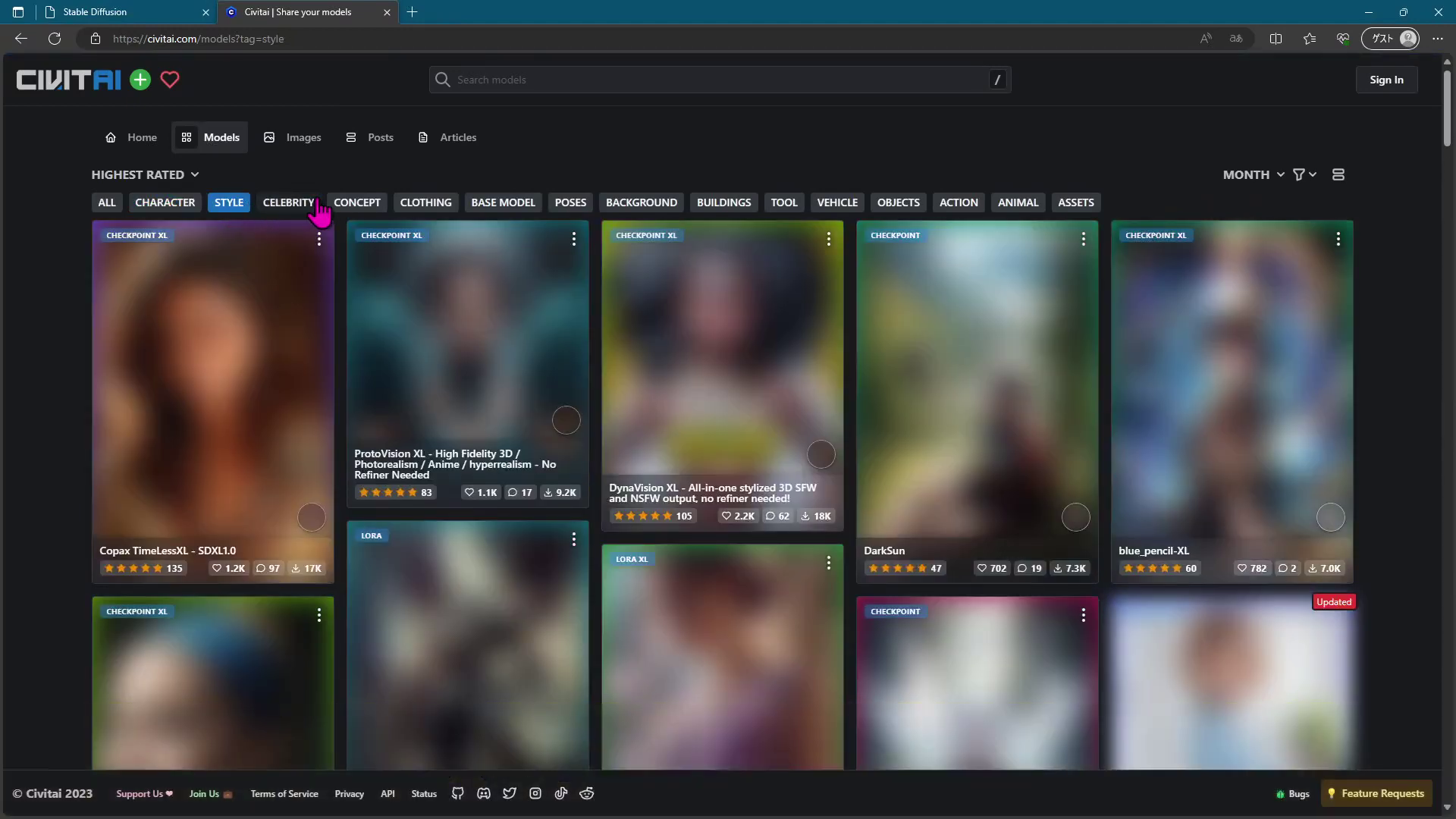
pyautogui.click(368, 203)
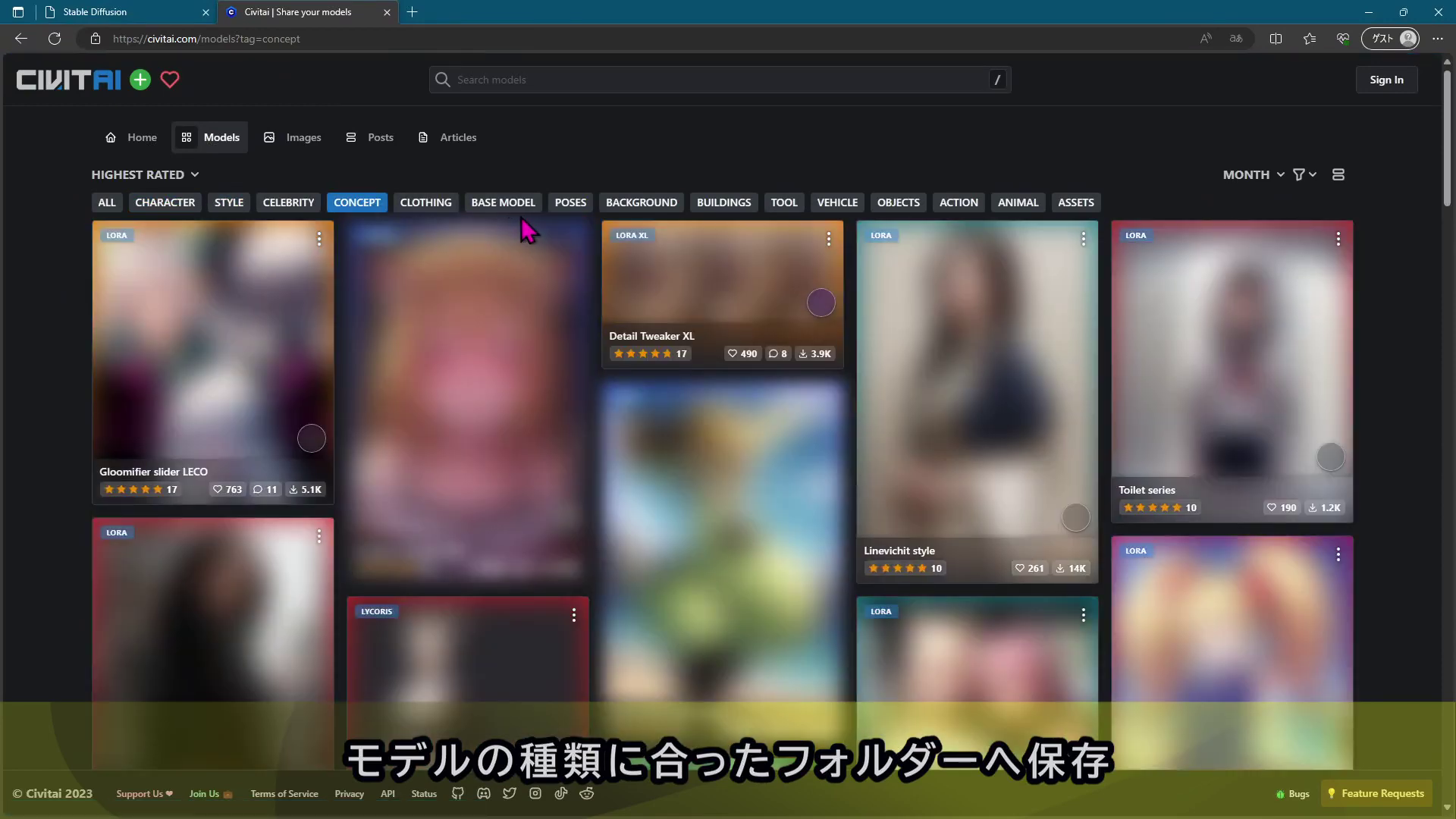
pyautogui.click(521, 205)
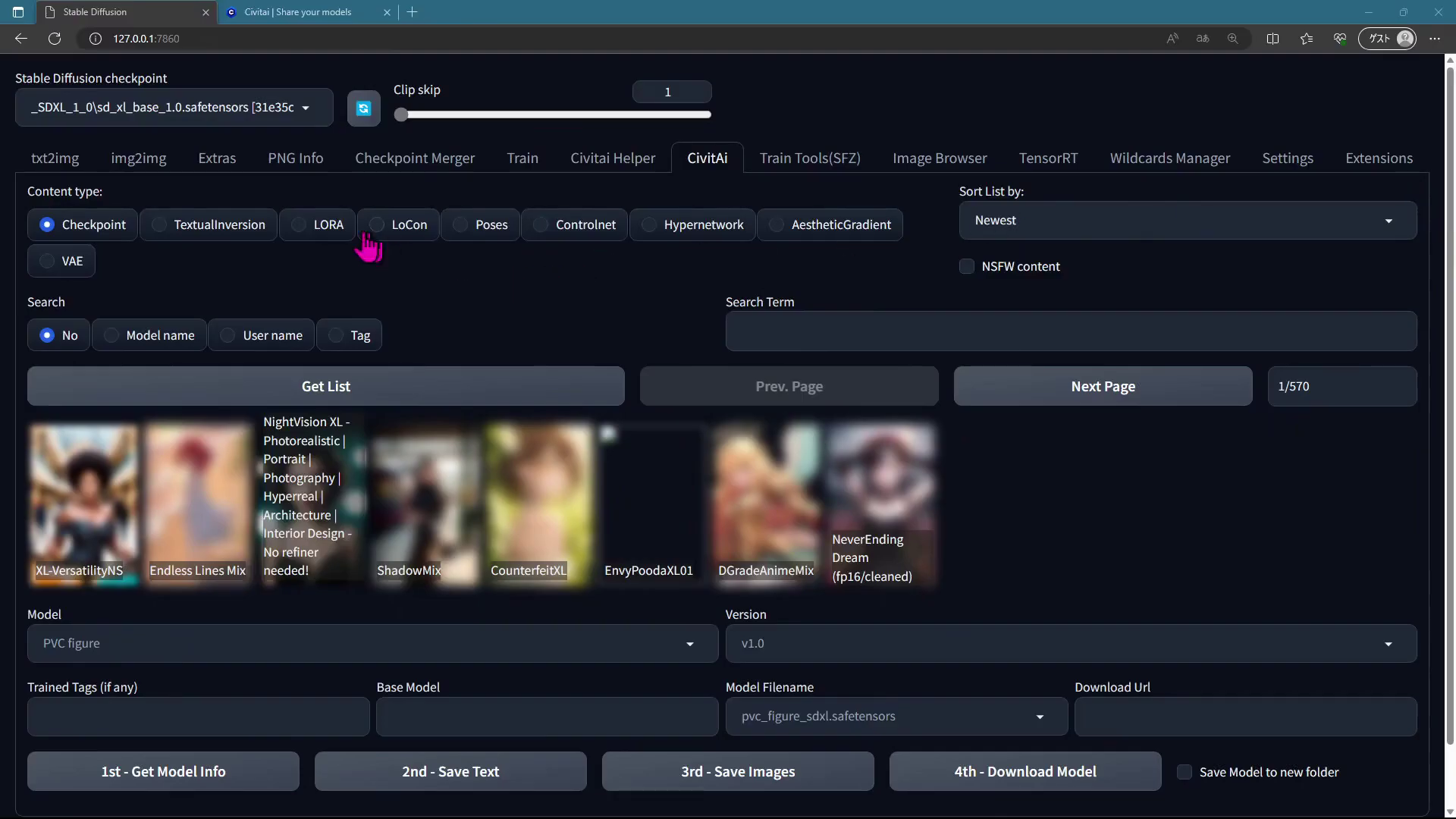
# List the newest LORA models in the web UI and review the details of Cattleya Baudelaire/violet evergarden.
pyautogui.click(342, 226)
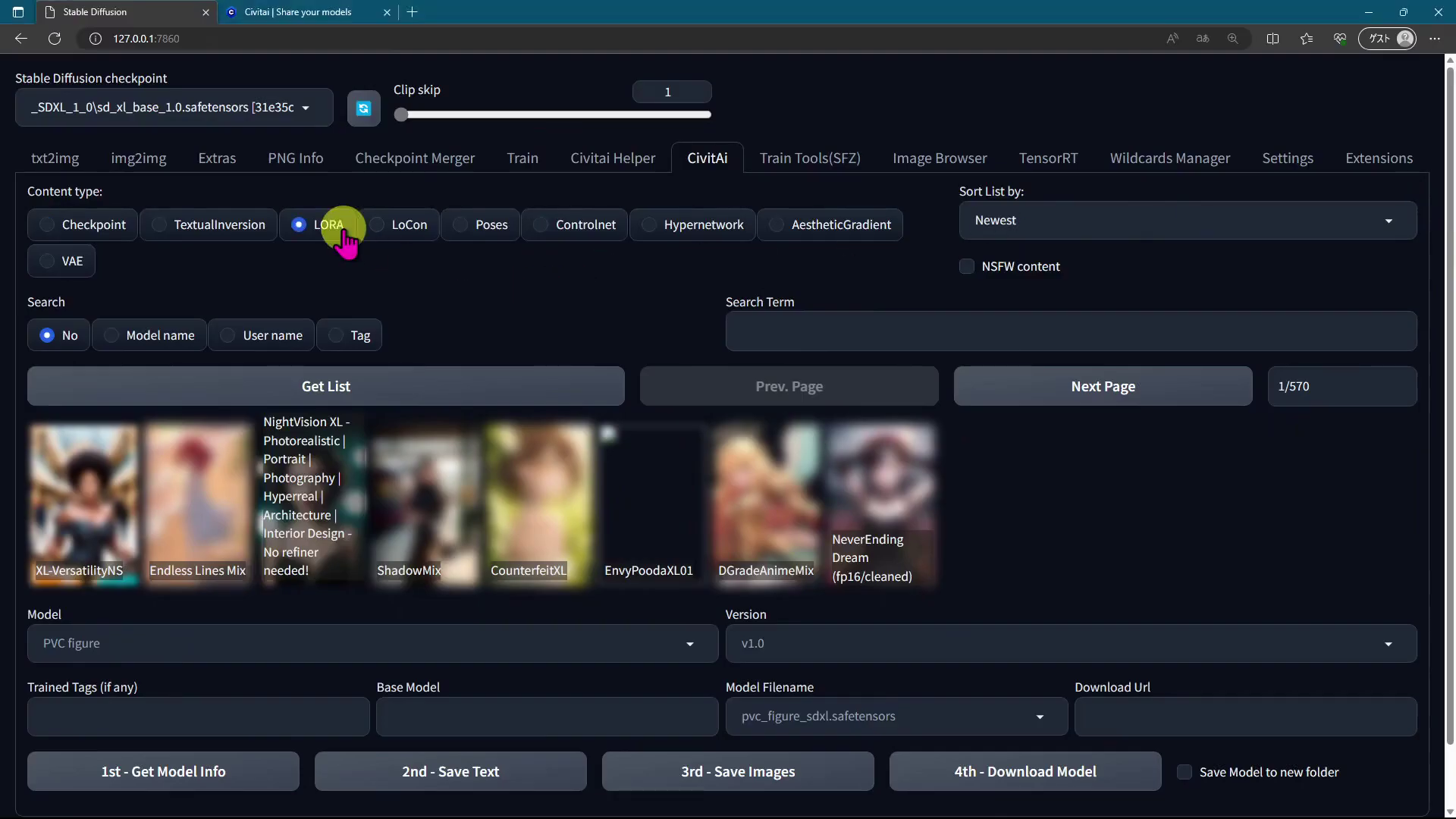
pyautogui.click(444, 390)
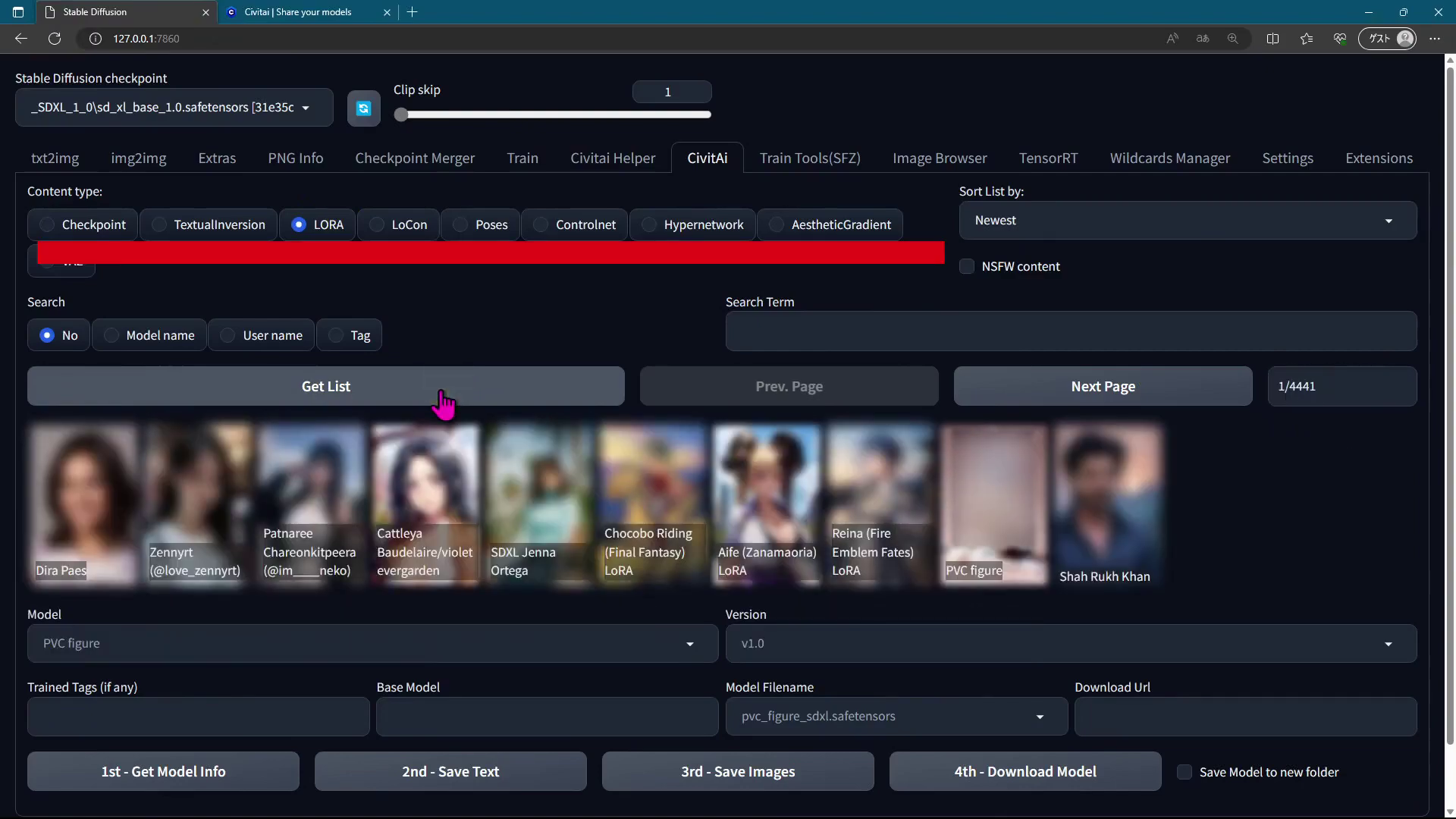
pyautogui.click(422, 504)
pyautogui.scroll(-9, 422, 493)
pyautogui.scroll(-4, 423, 485)
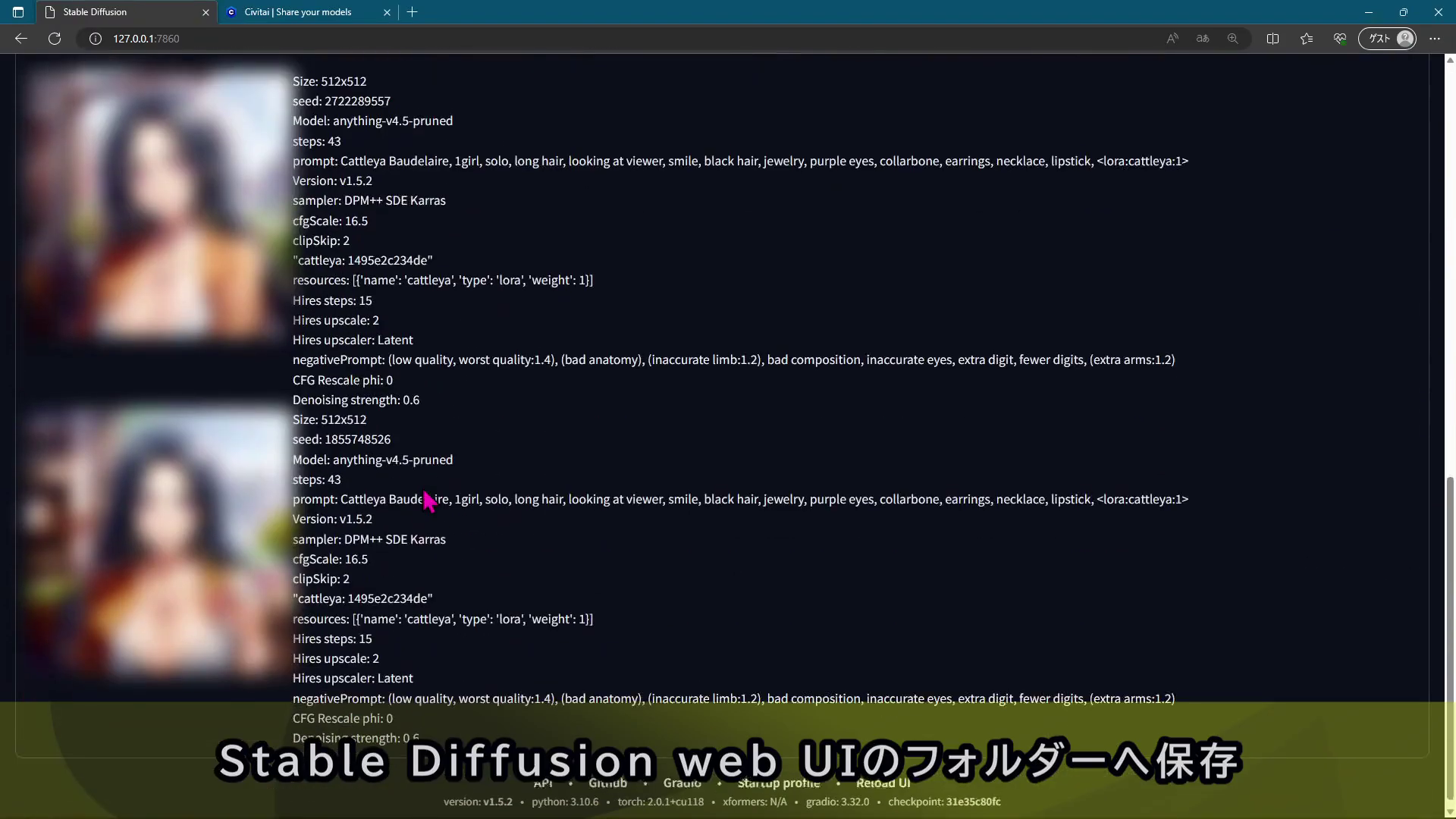
pyautogui.scroll(11, 418, 485)
pyautogui.scroll(2, 419, 392)
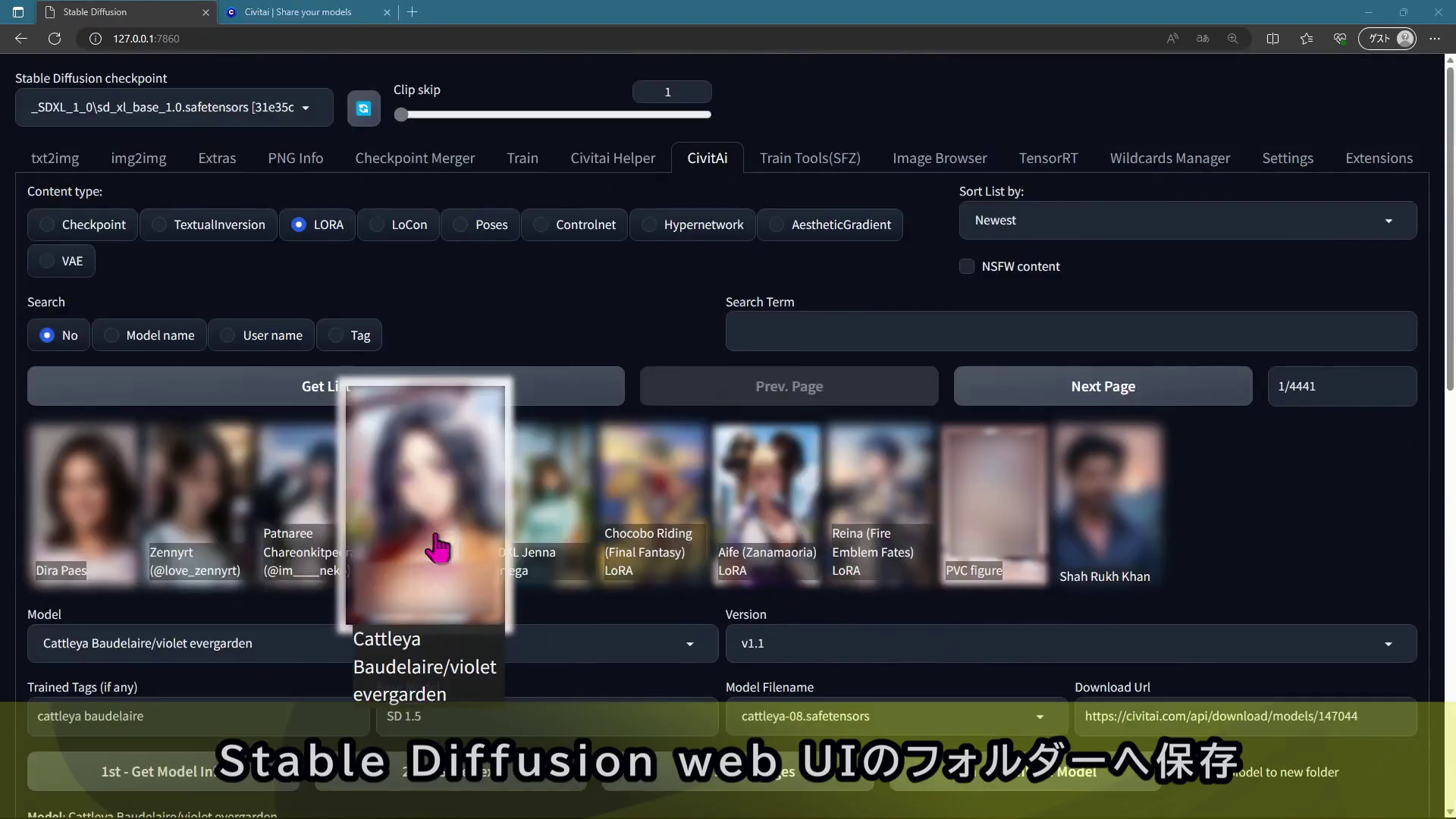
# Save the Cattleya LORA's info, text and images with its model file cattleya-08.safetensors, and open the saved cattleya-08.html.
pyautogui.click(225, 778)
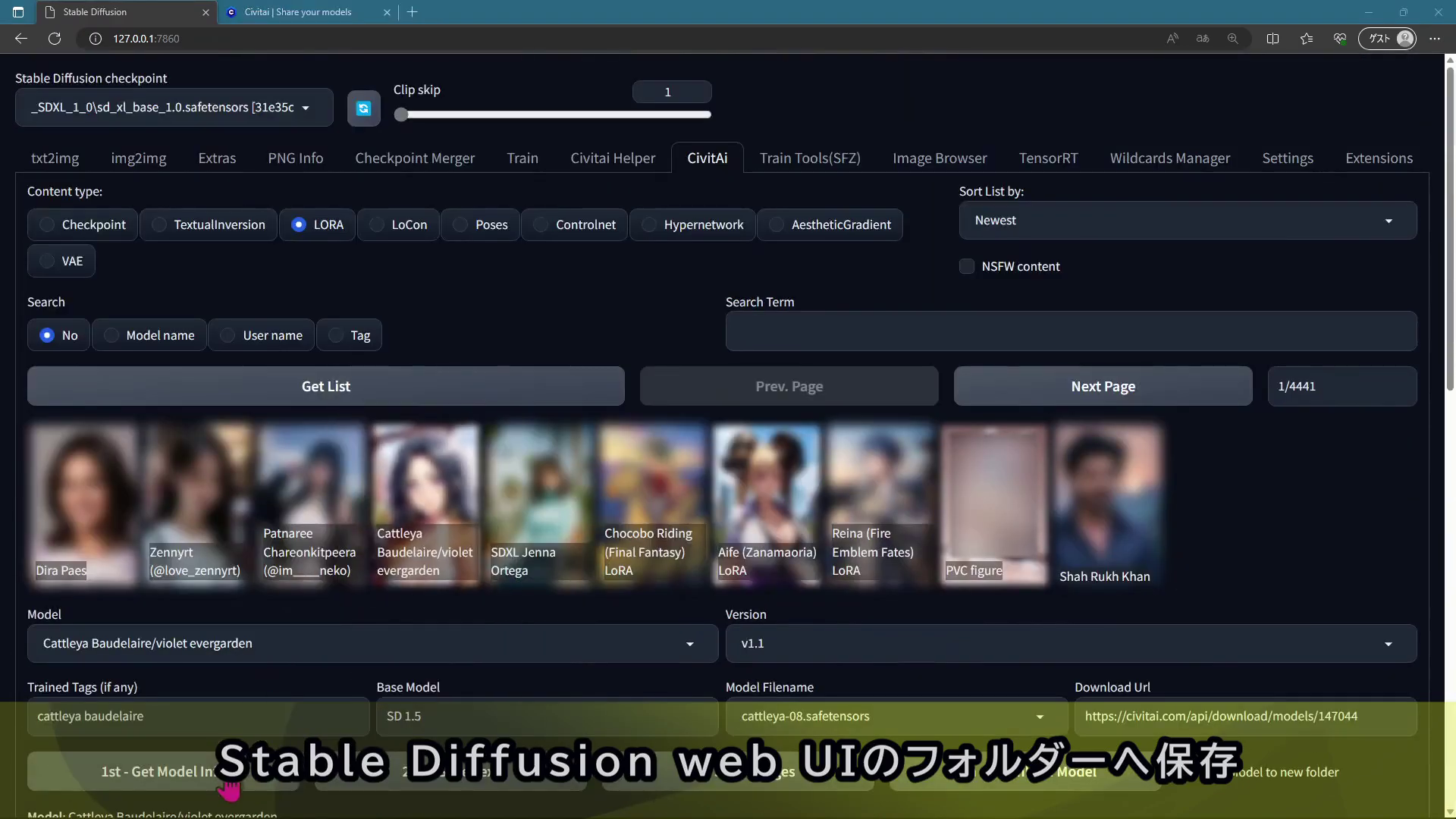
pyautogui.click(413, 775)
pyautogui.click(737, 778)
pyautogui.click(983, 778)
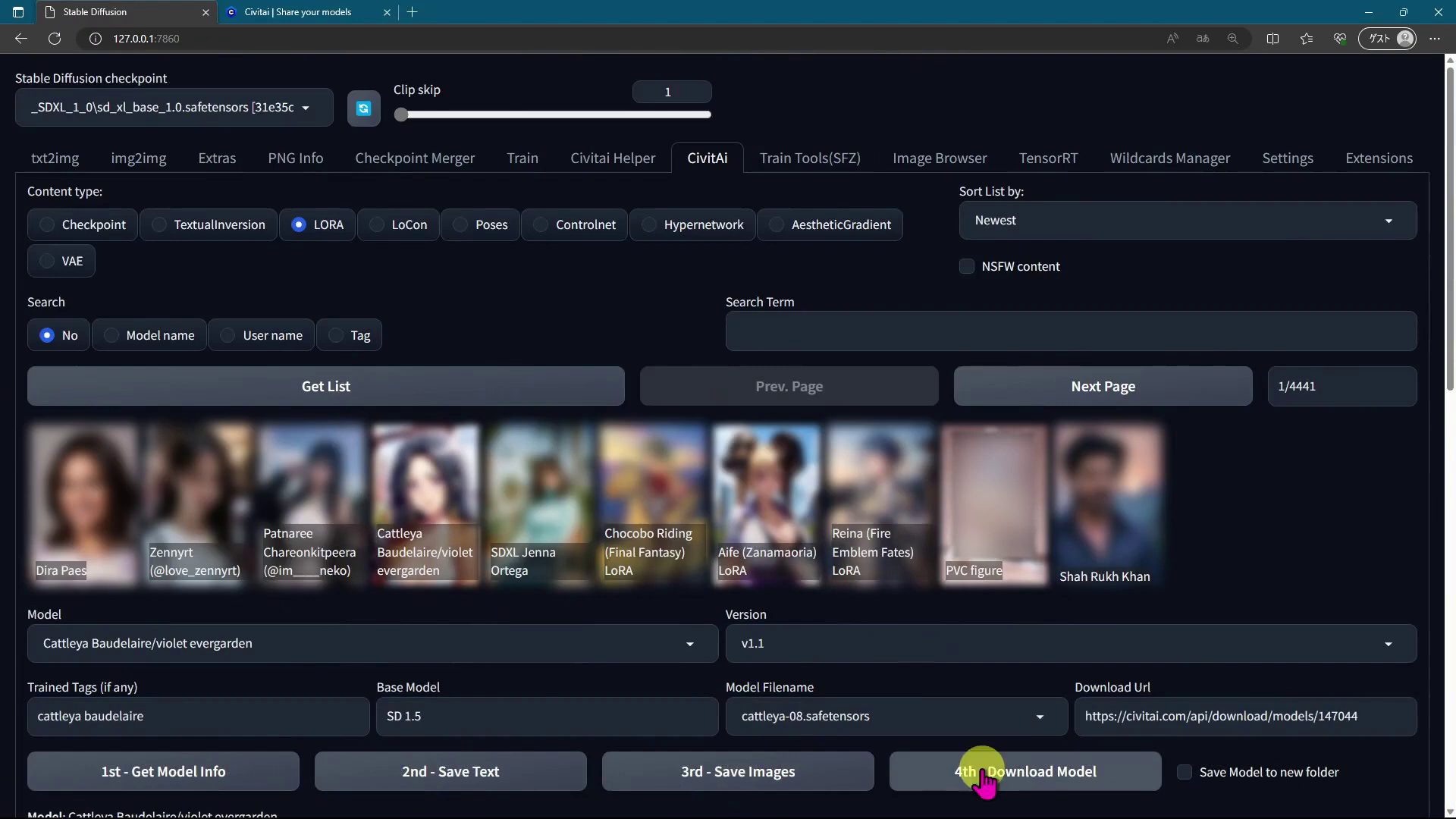
pyautogui.doubleClick(481, 379)
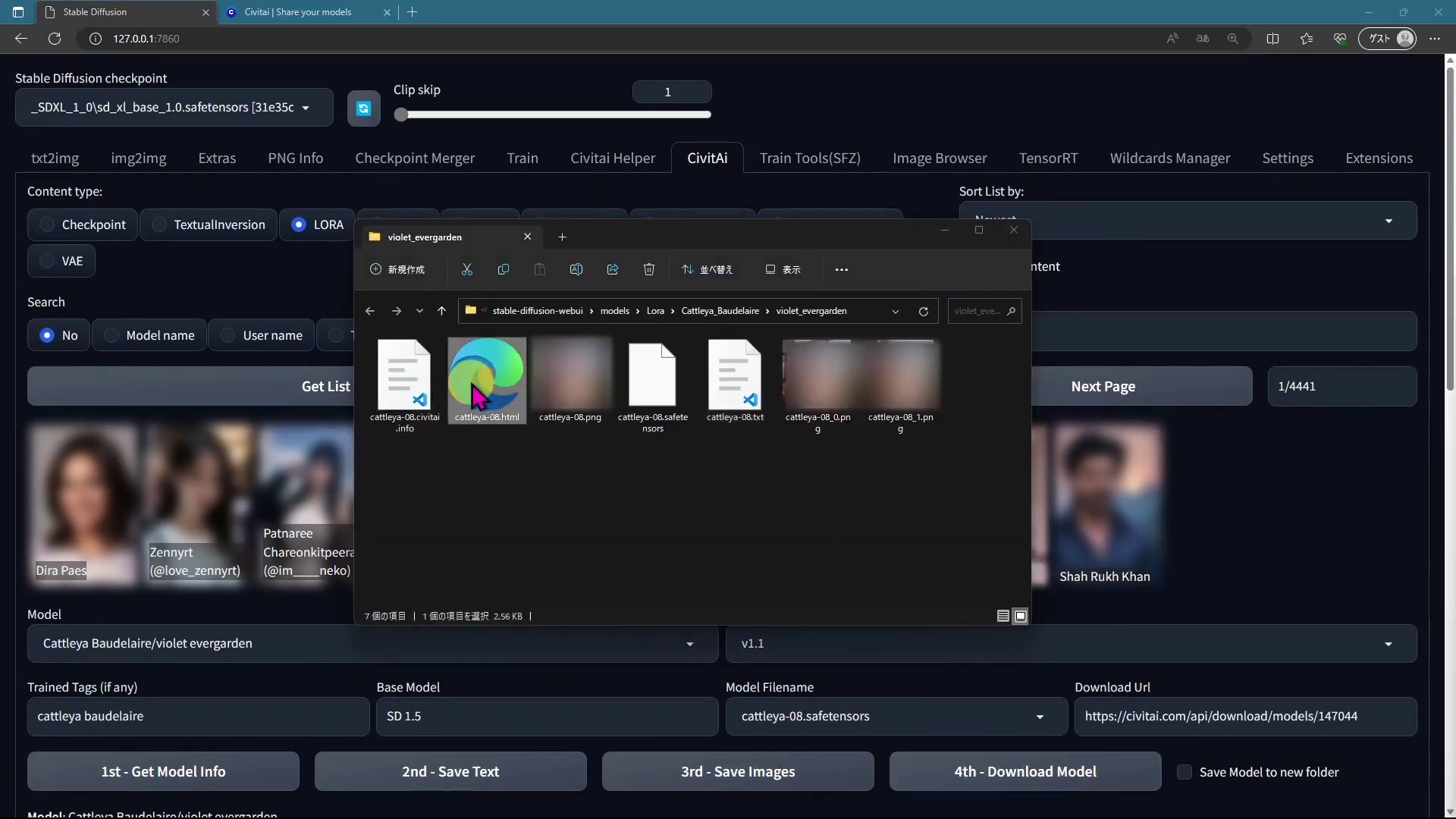
pyautogui.scroll(1, 466, 421)
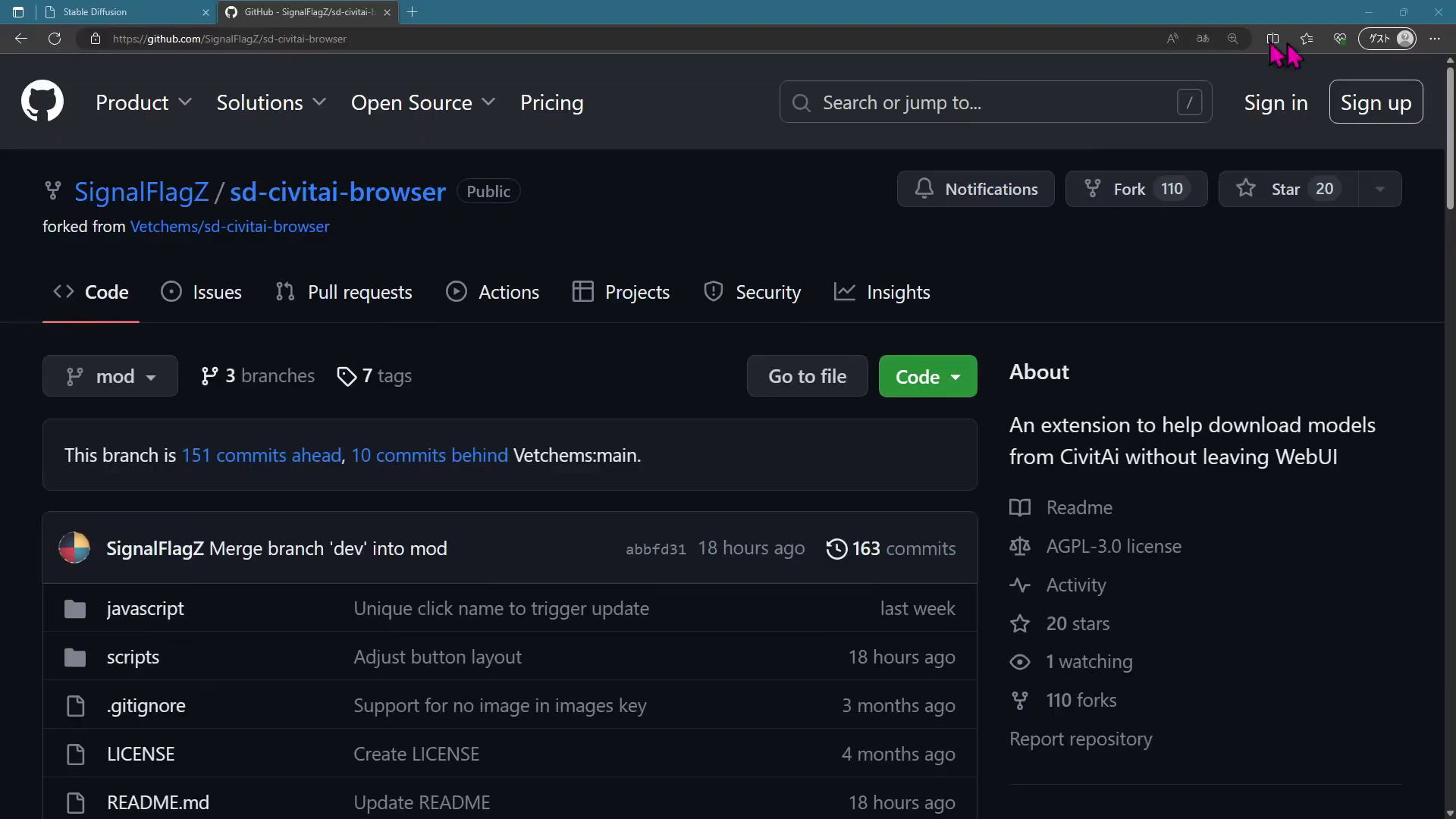
# Display the QR code for the sd-civitai-browser GitHub page address and dismiss it.
pyautogui.click(1112, 39)
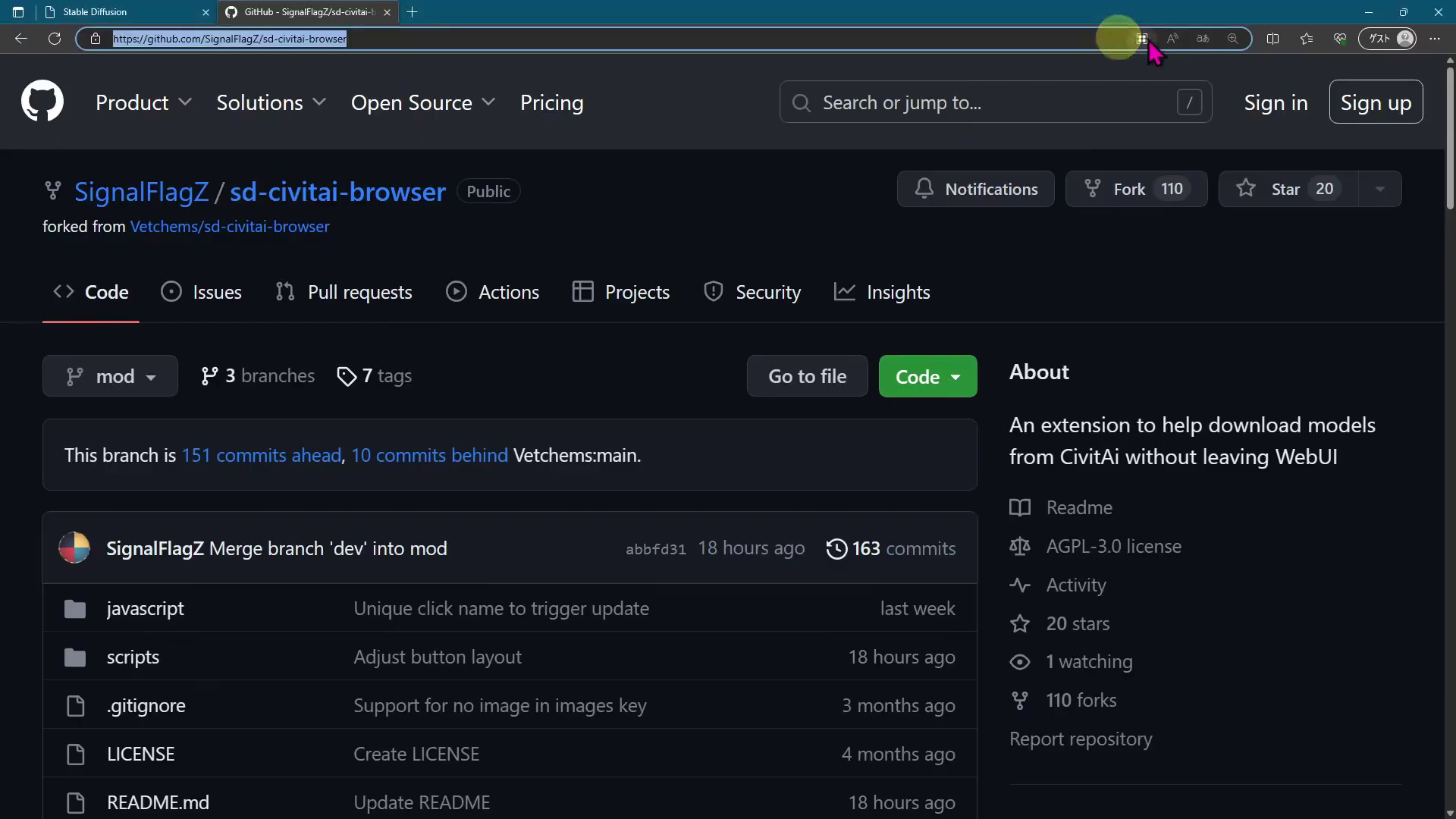
pyautogui.click(1141, 39)
pyautogui.click(959, 266)
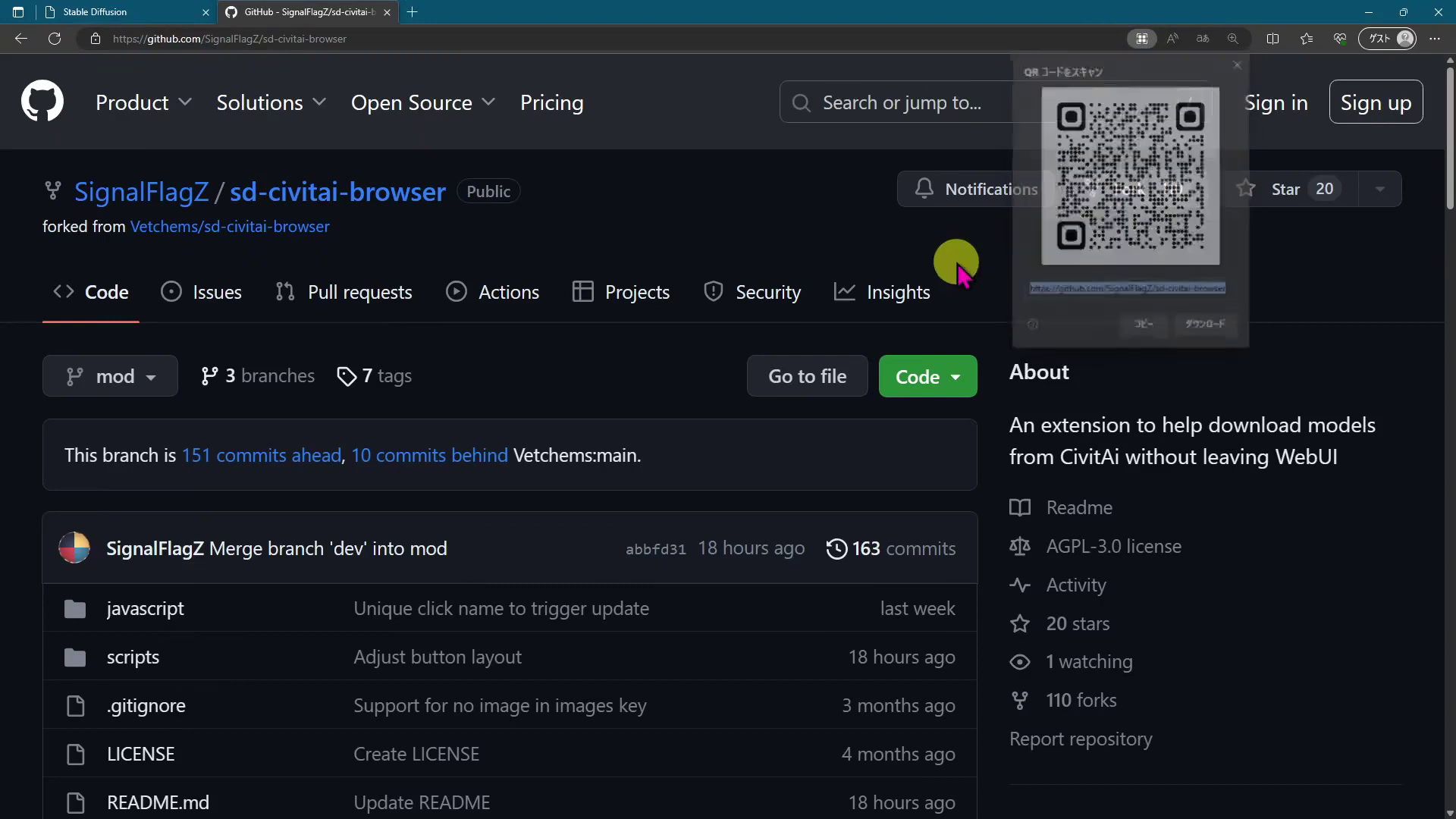
# Copy the HTTPS clone URL of SignalFlagZ/sd-civitai-browser and install the extension from it in the Stable Diffusion web UI.
pyautogui.click(954, 385)
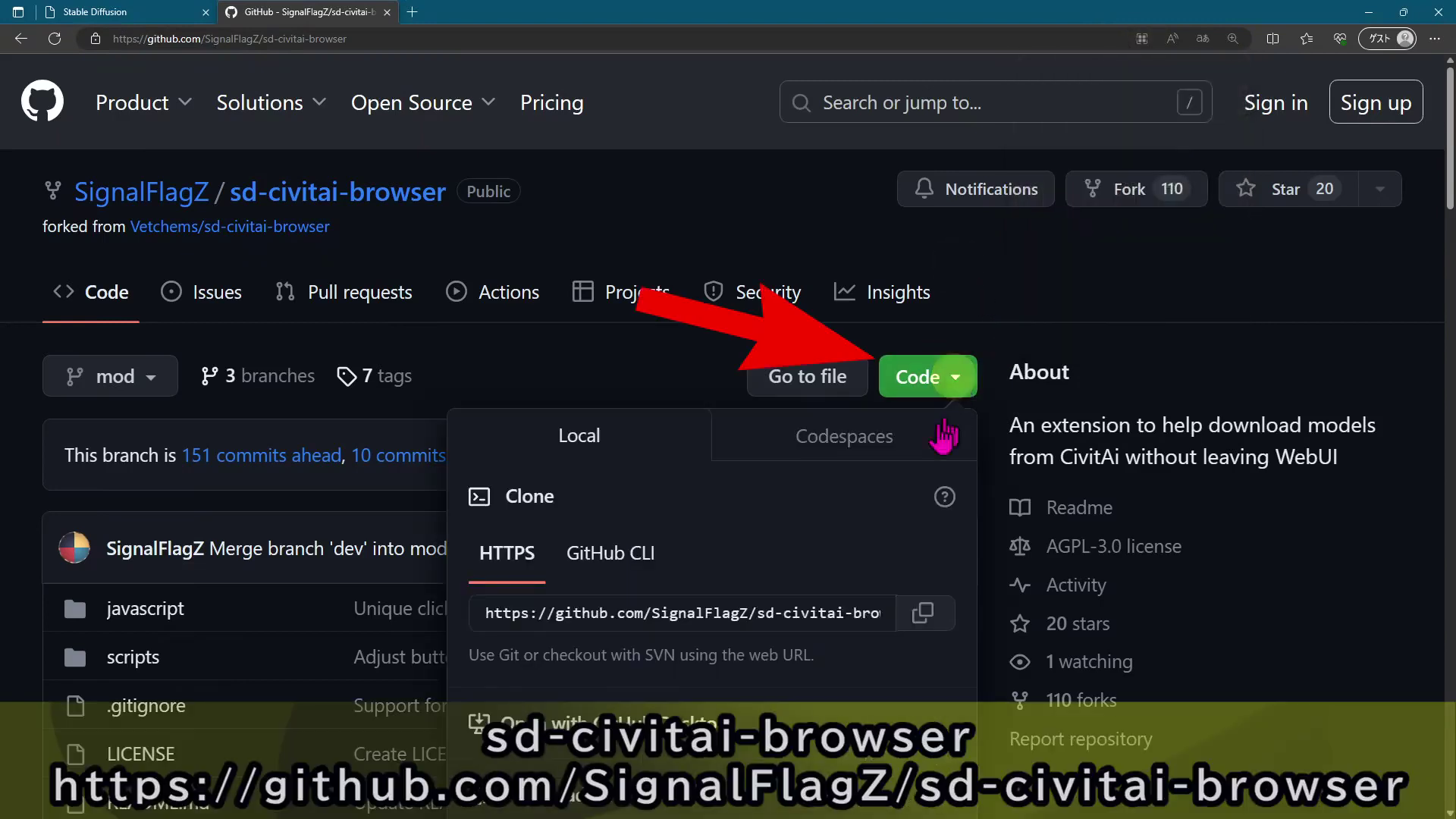
pyautogui.click(922, 614)
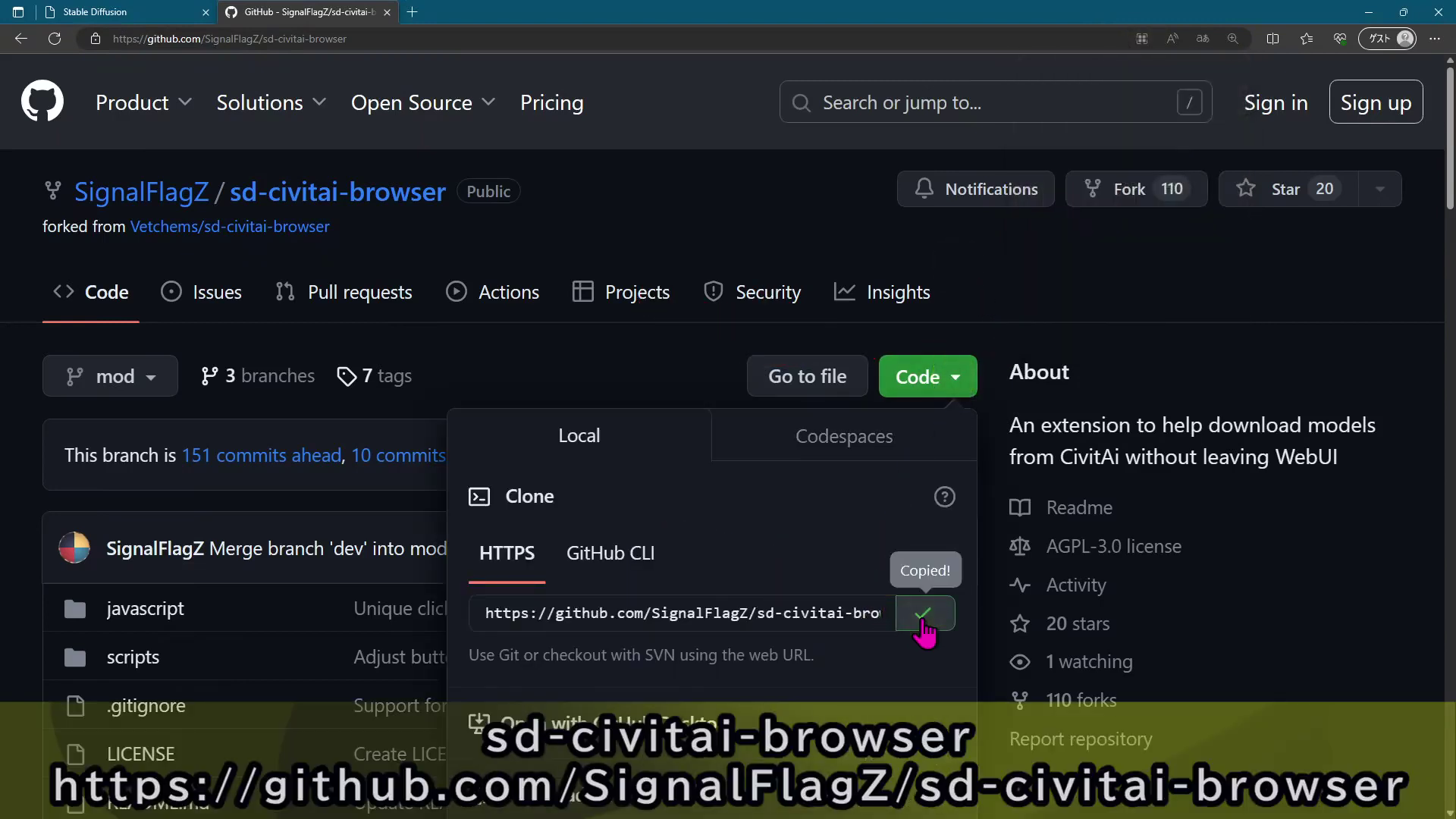
pyautogui.click(155, 17)
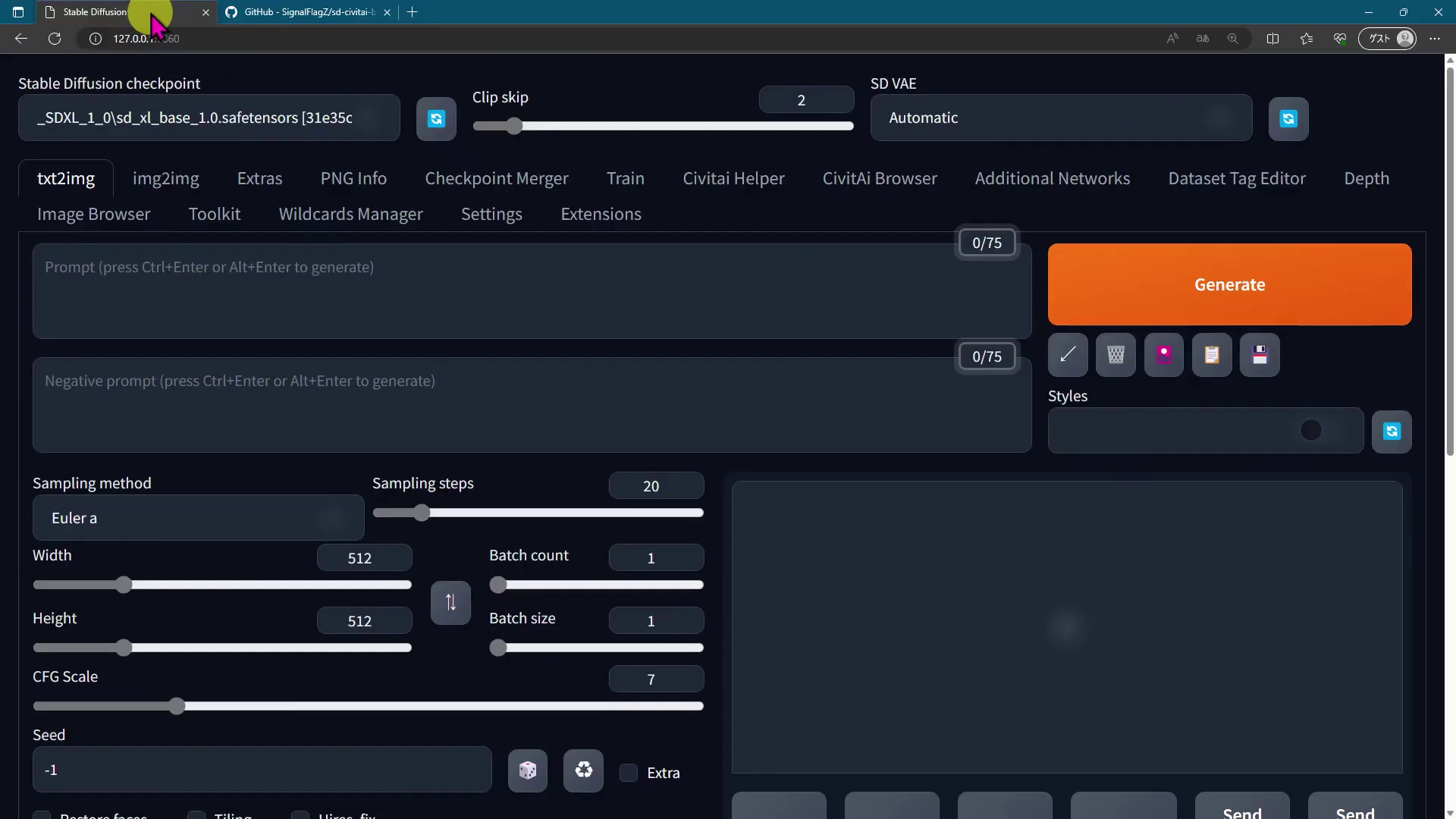
pyautogui.click(570, 220)
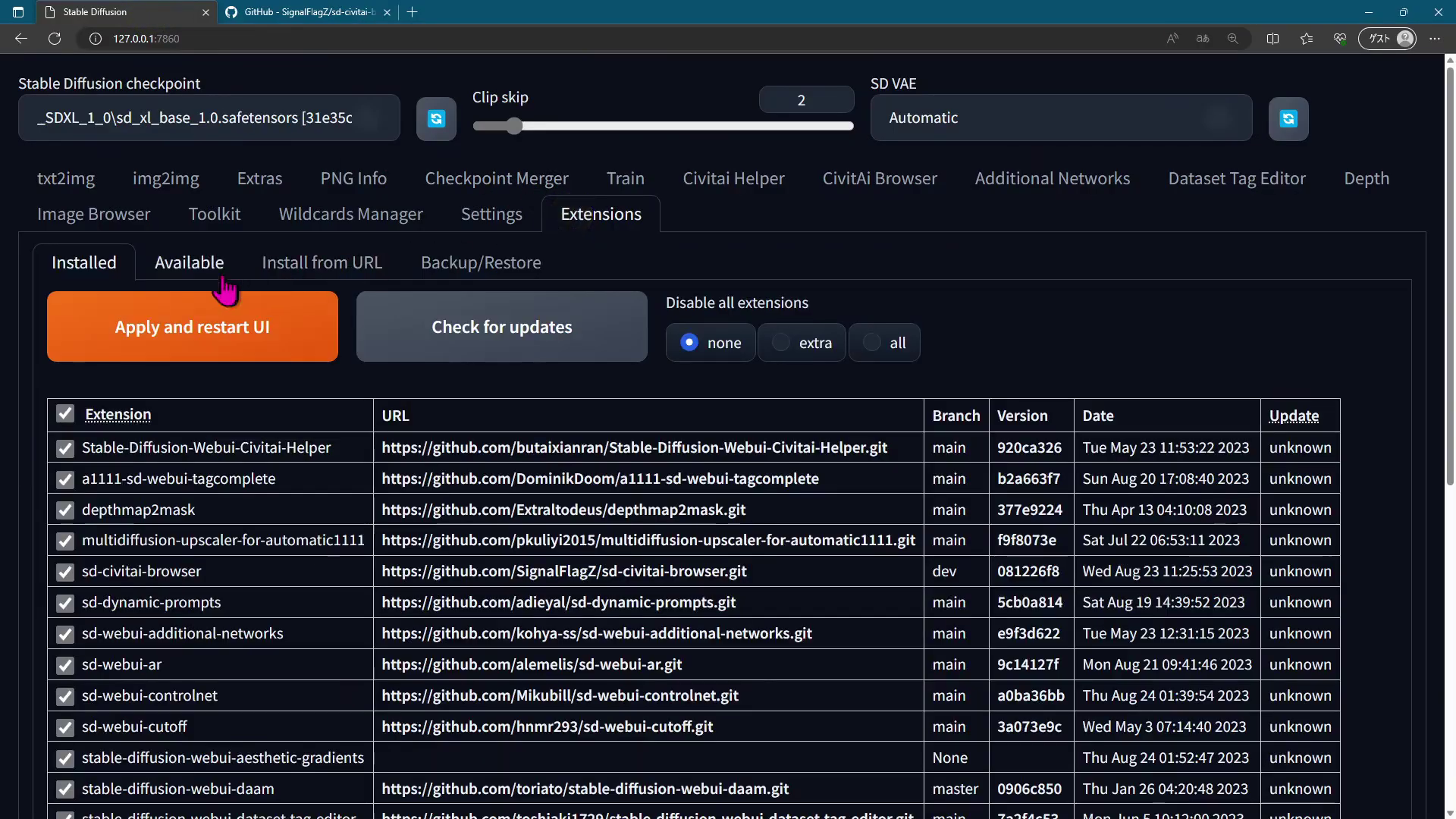
pyautogui.click(301, 262)
pyautogui.click(300, 331)
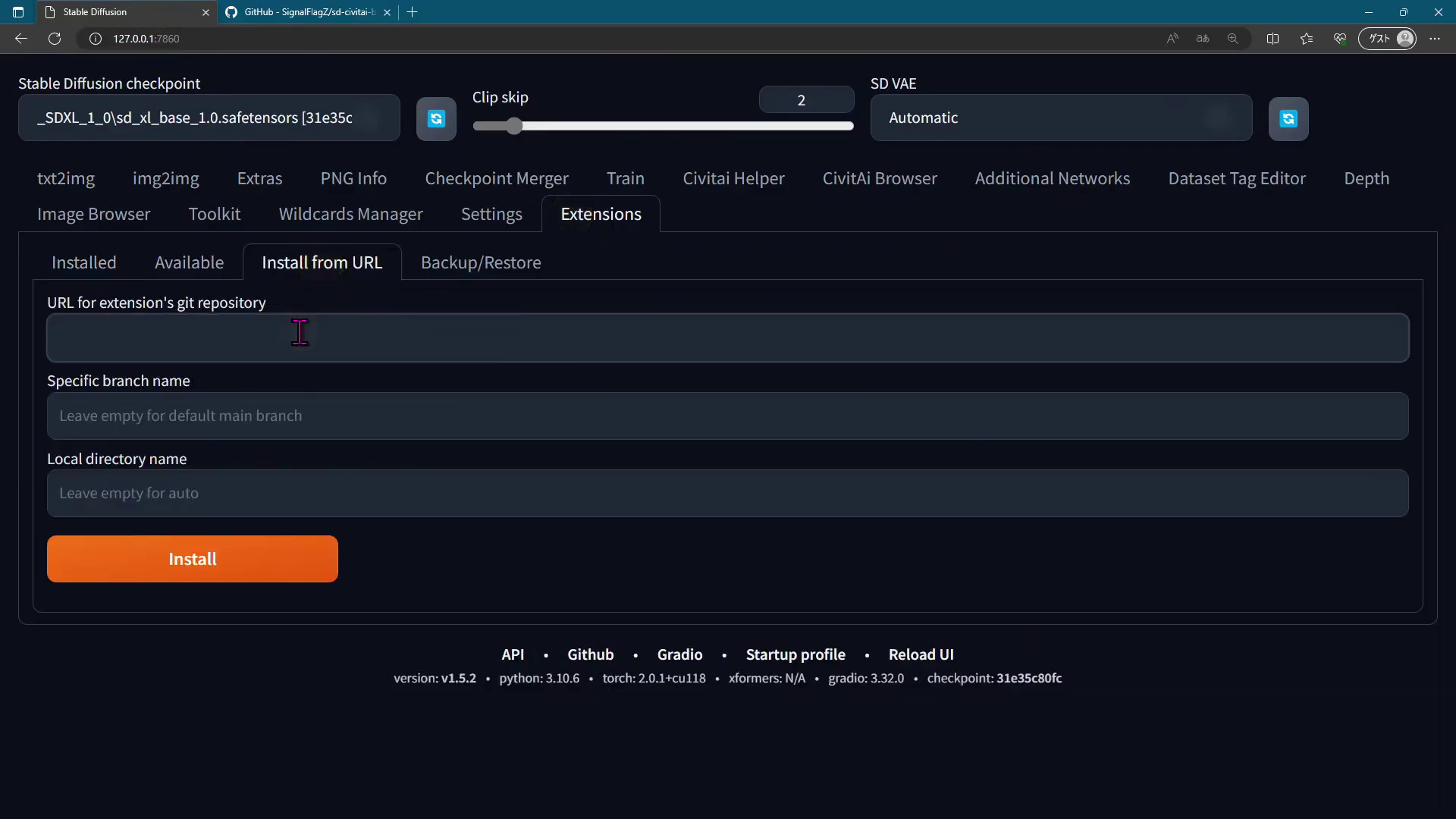
pyautogui.hotkey('ctrl', 'v')
pyautogui.click(219, 565)
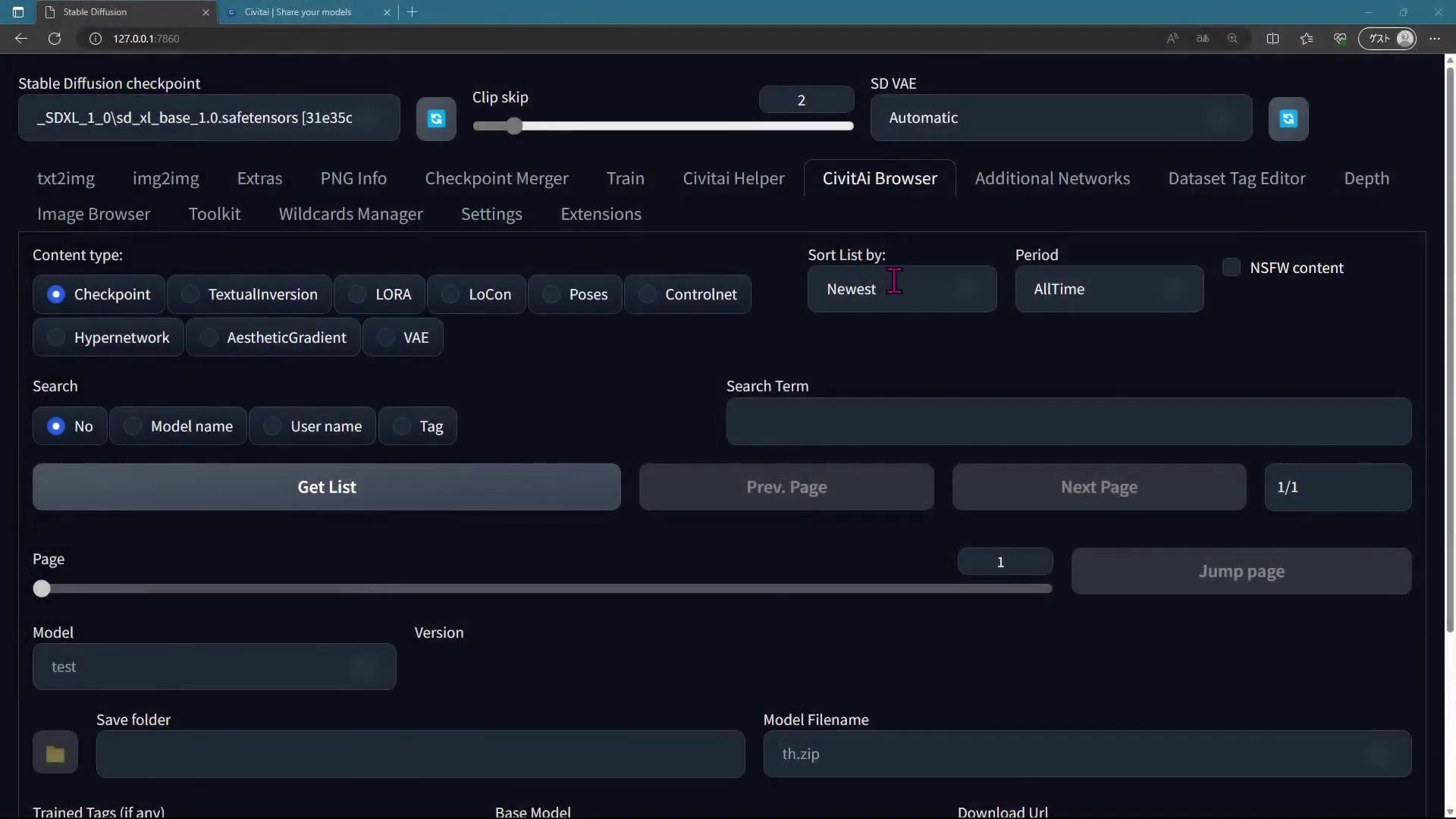
# Review the Period filter options and try the Most Downloaded sort order for the model list.
pyautogui.click(1068, 295)
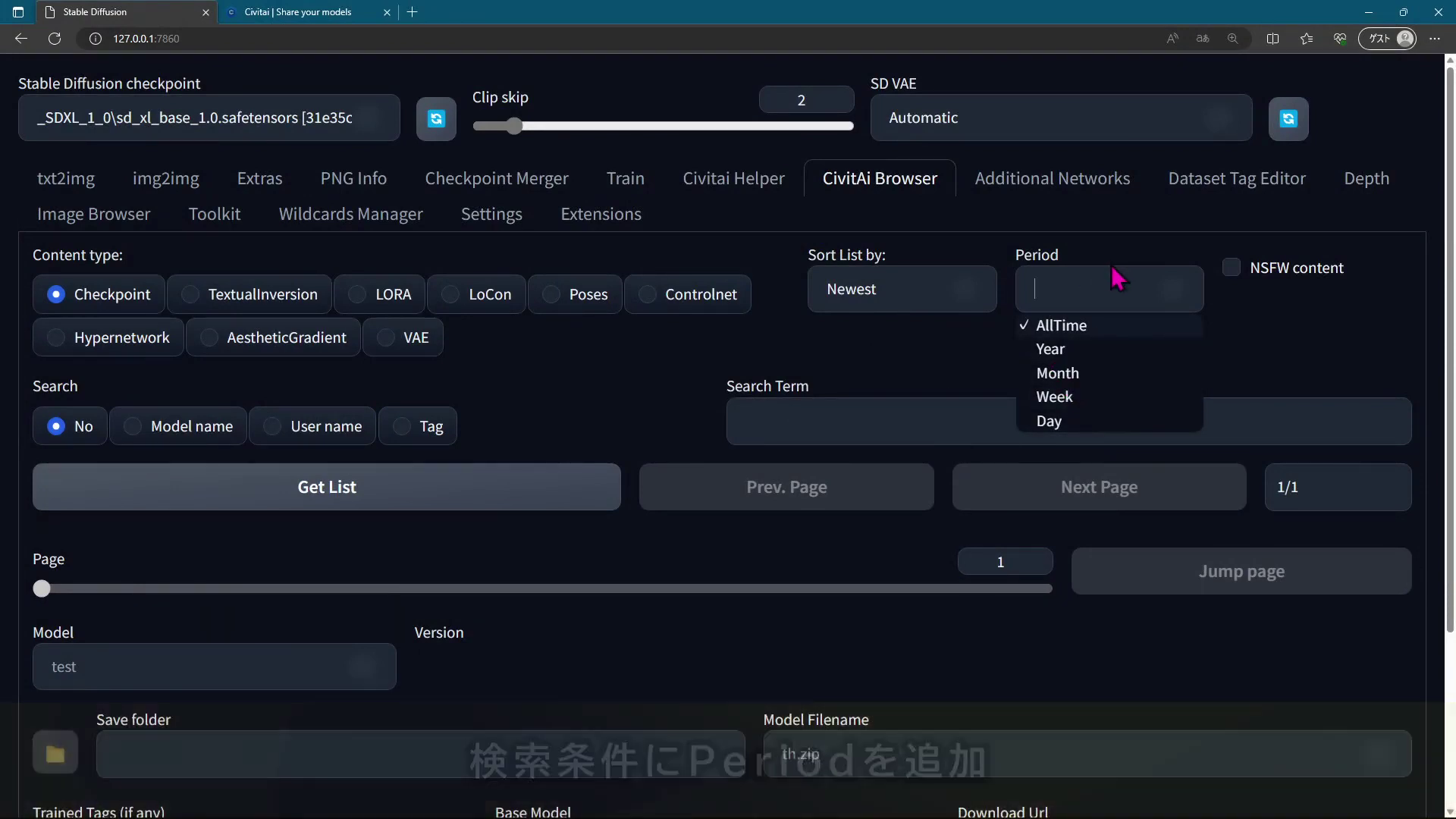
pyautogui.click(1062, 288)
pyautogui.click(974, 301)
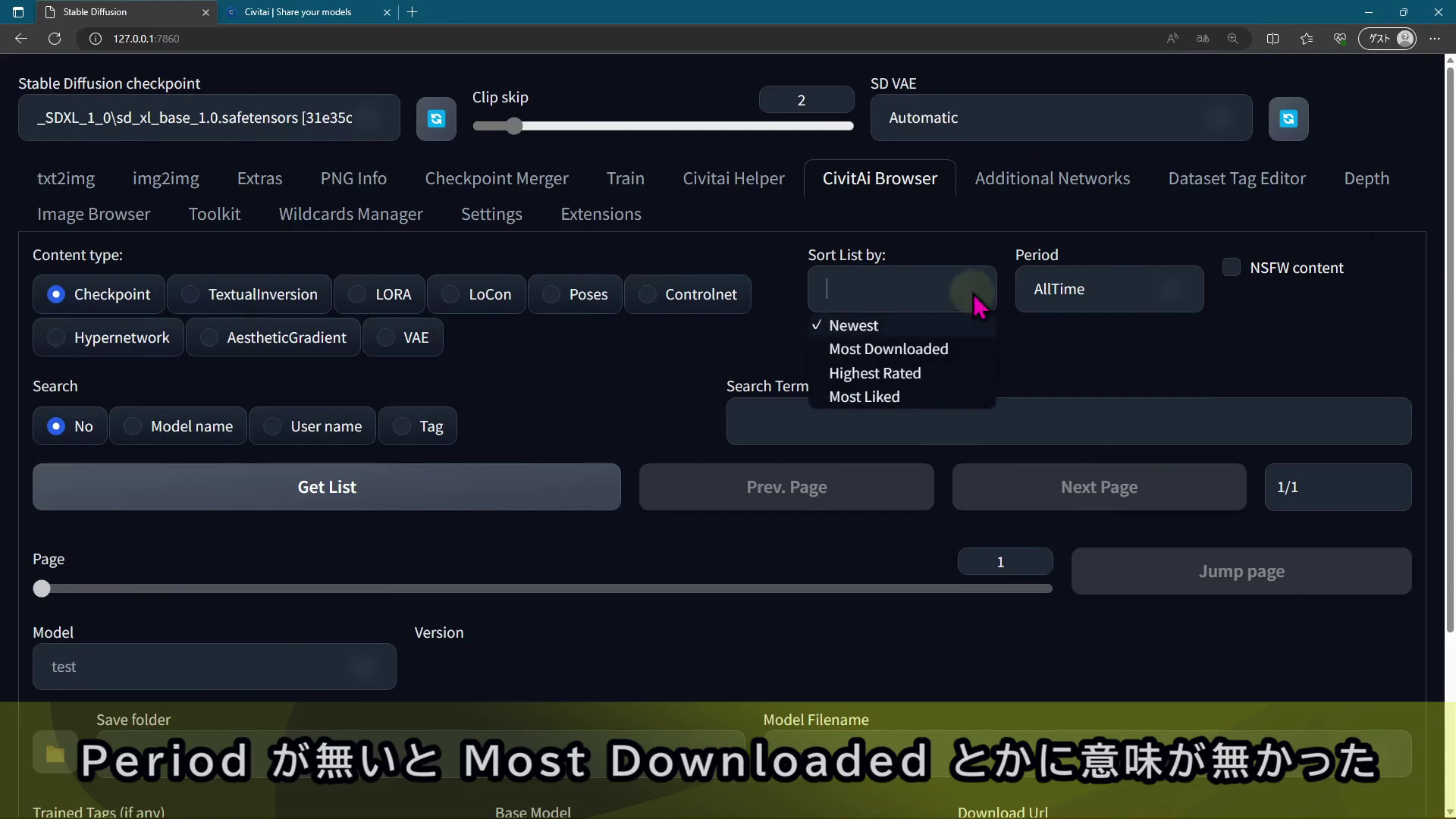
pyautogui.click(930, 350)
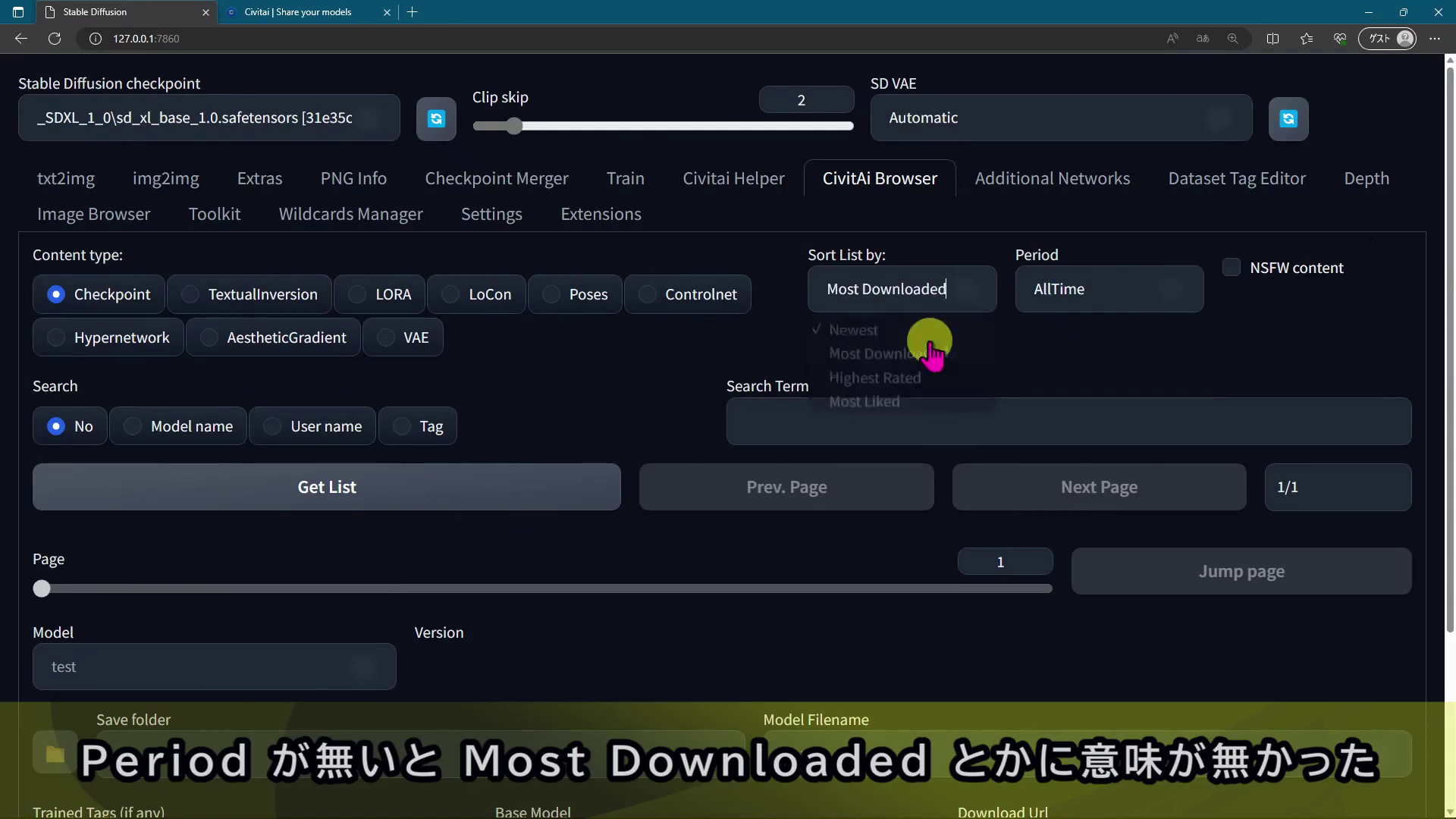
pyautogui.click(962, 302)
pyautogui.click(891, 395)
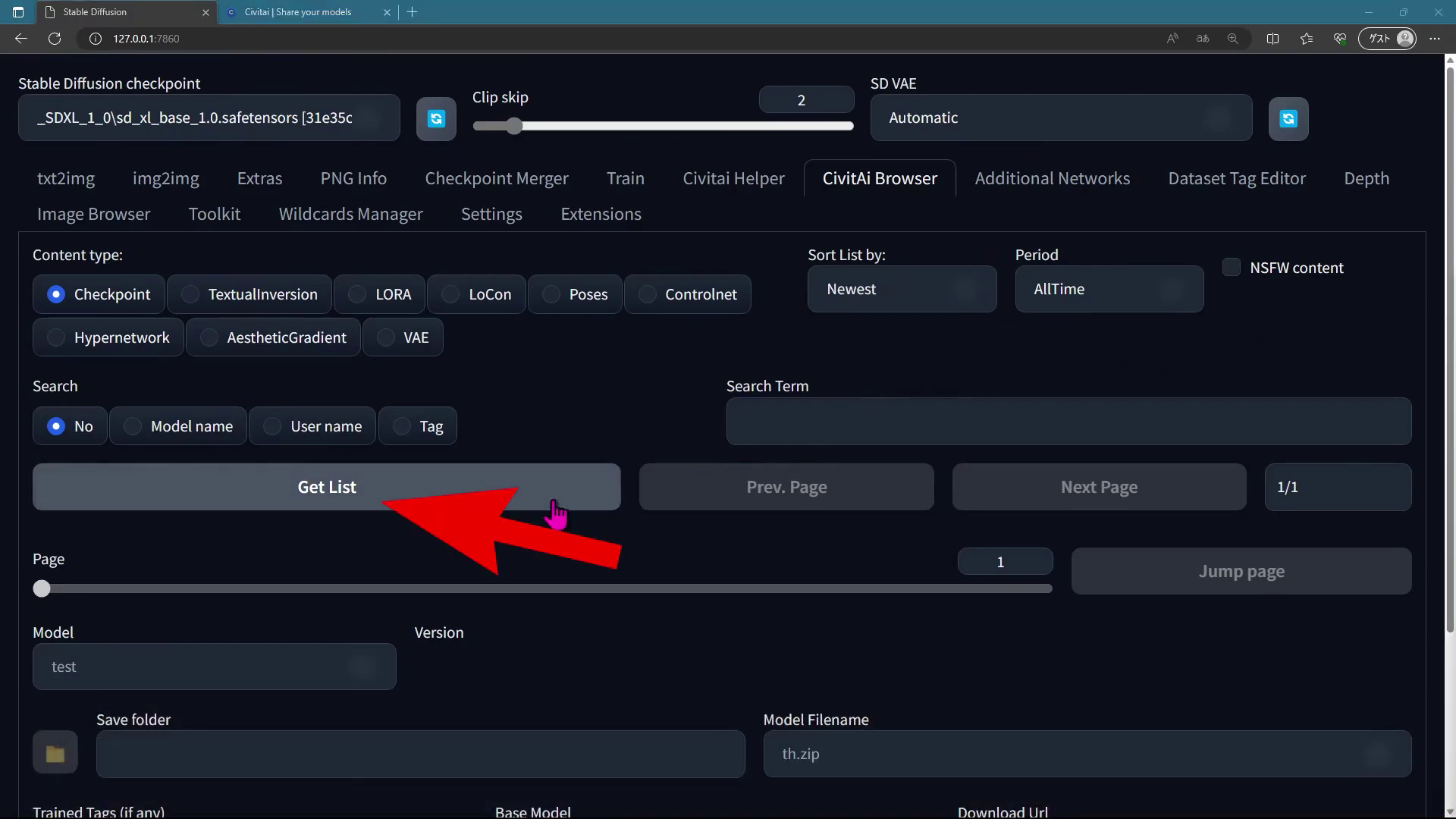
# Fetch the newest Checkpoint list and page through it by jumping to page 43 and advancing one page.
pyautogui.click(552, 501)
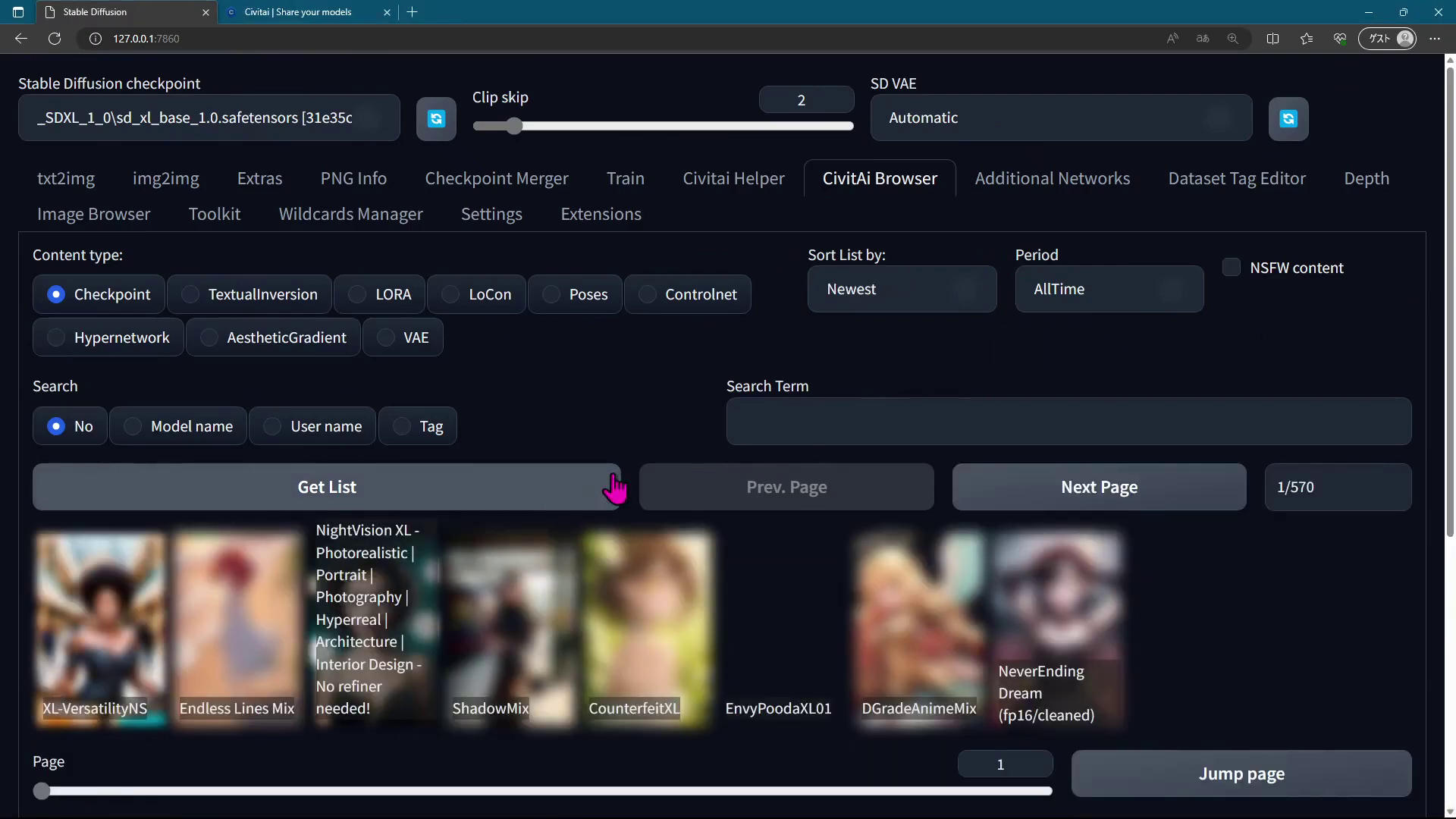
pyautogui.scroll(-2, 614, 490)
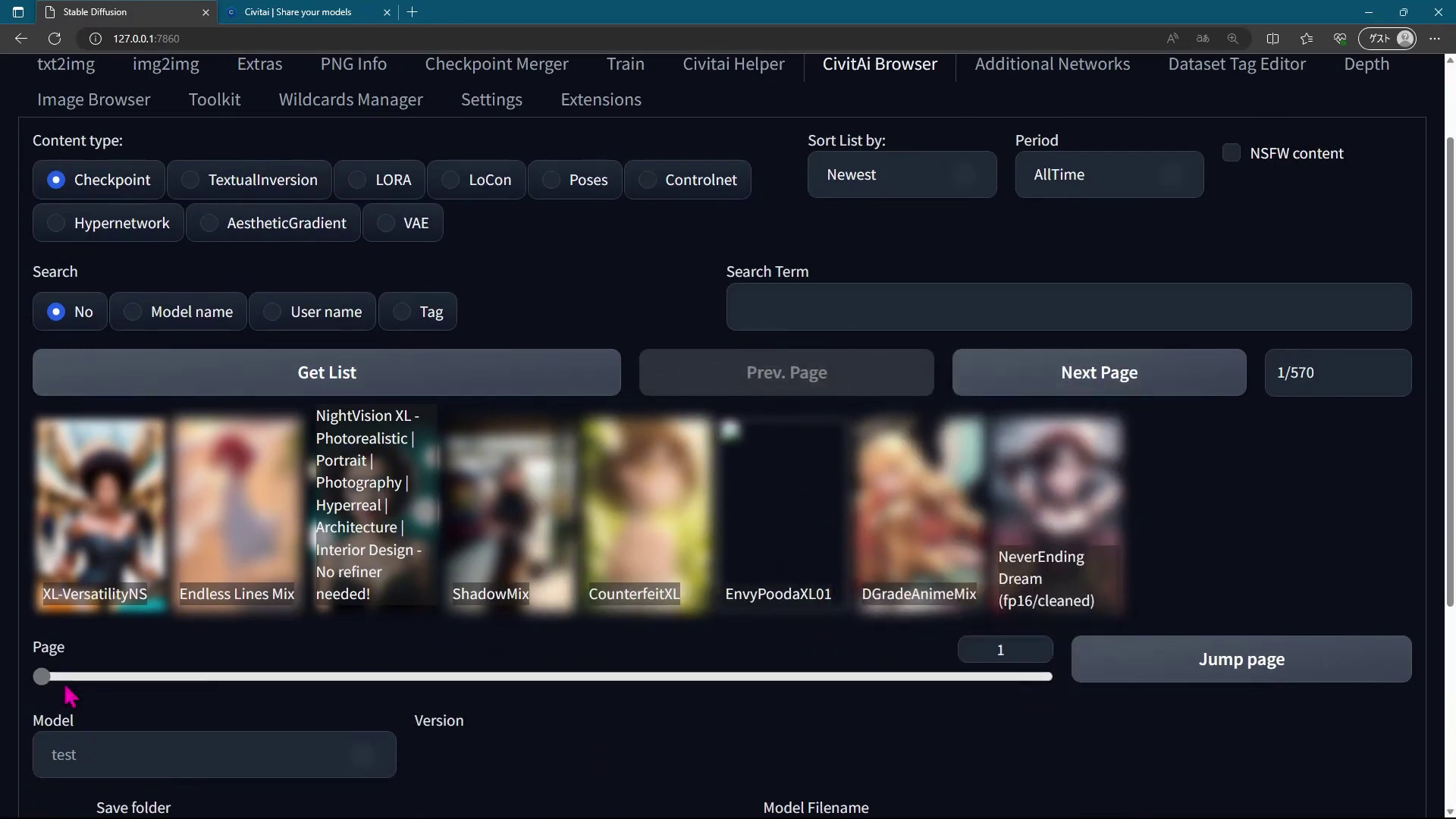
pyautogui.moveTo(44, 675); pyautogui.dragTo(115, 674)
pyautogui.click(1210, 671)
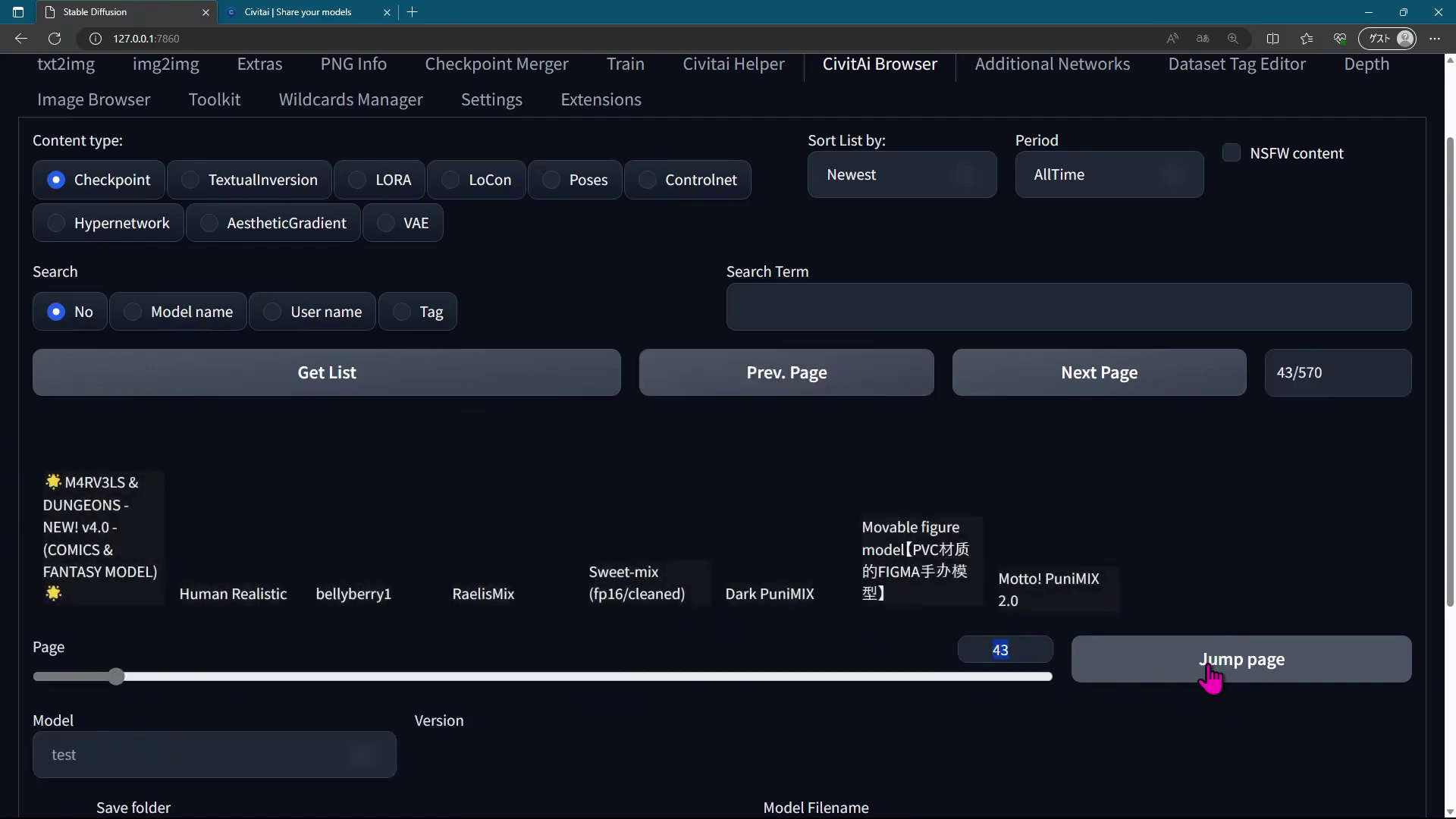
pyautogui.click(1162, 379)
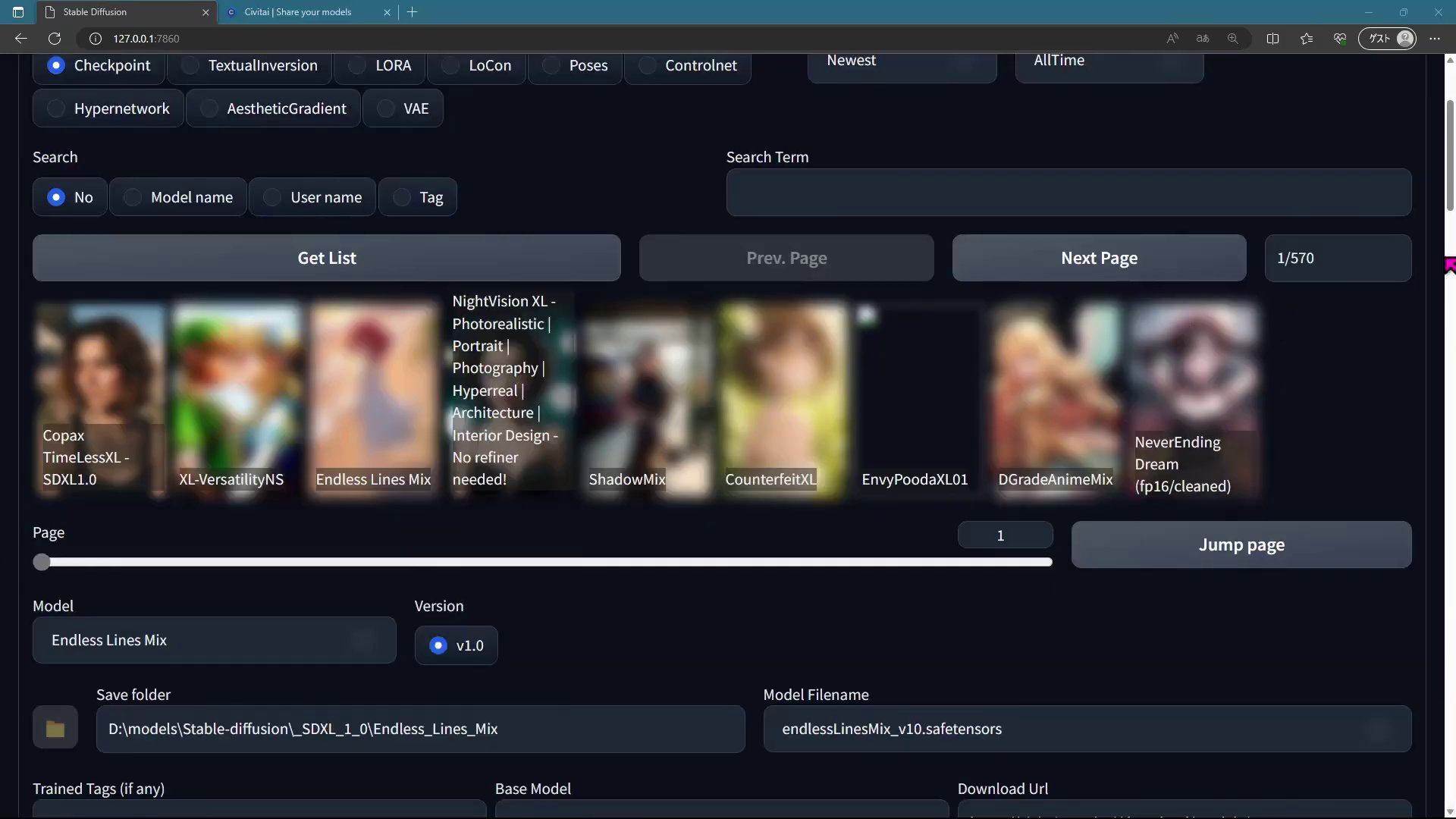
# Compare the available versions of NightVision XL, Copax TimeLessXL - SDXL1.0 and CounterfeitXL.
pyautogui.click(481, 478)
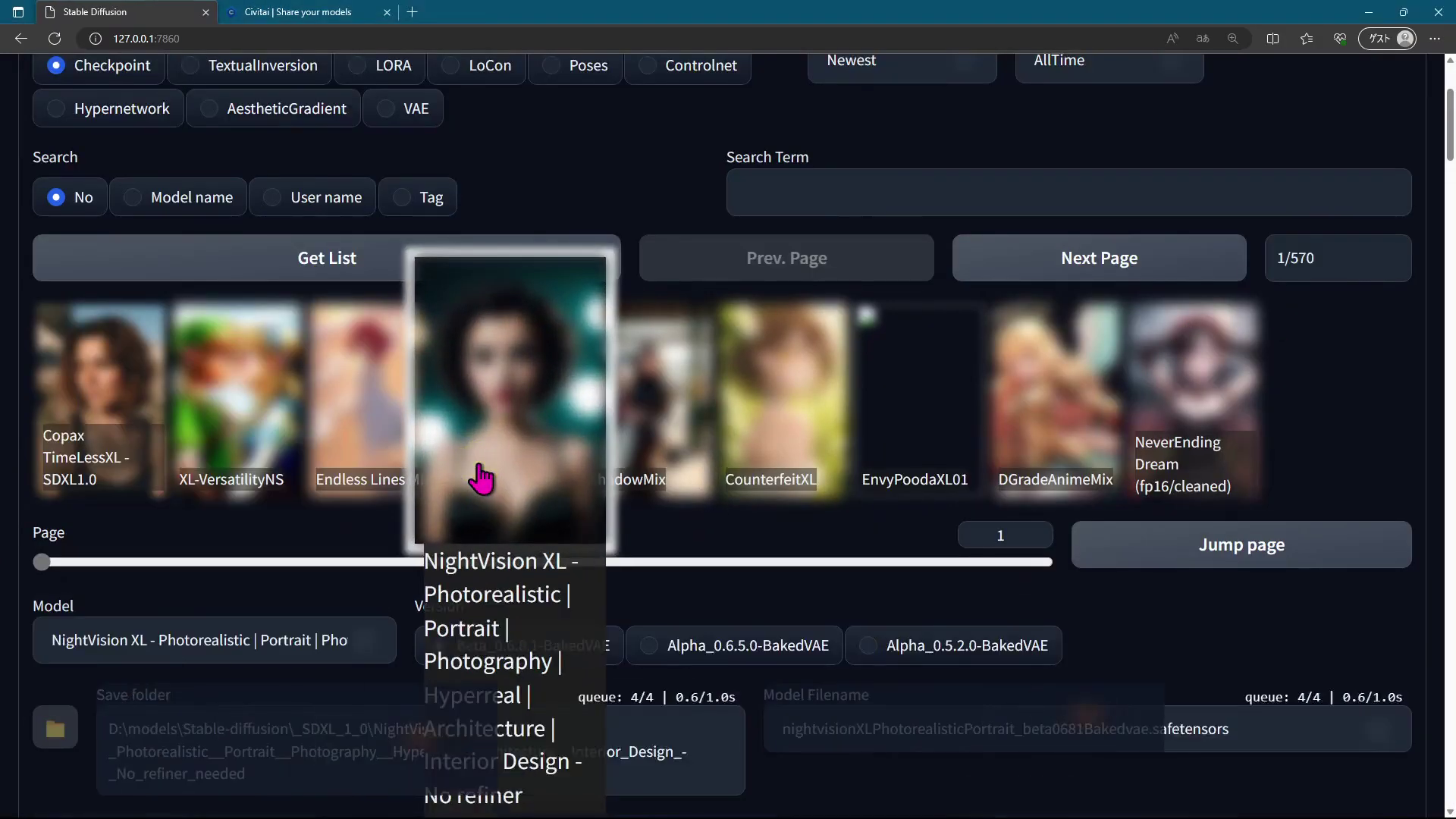
pyautogui.click(290, 474)
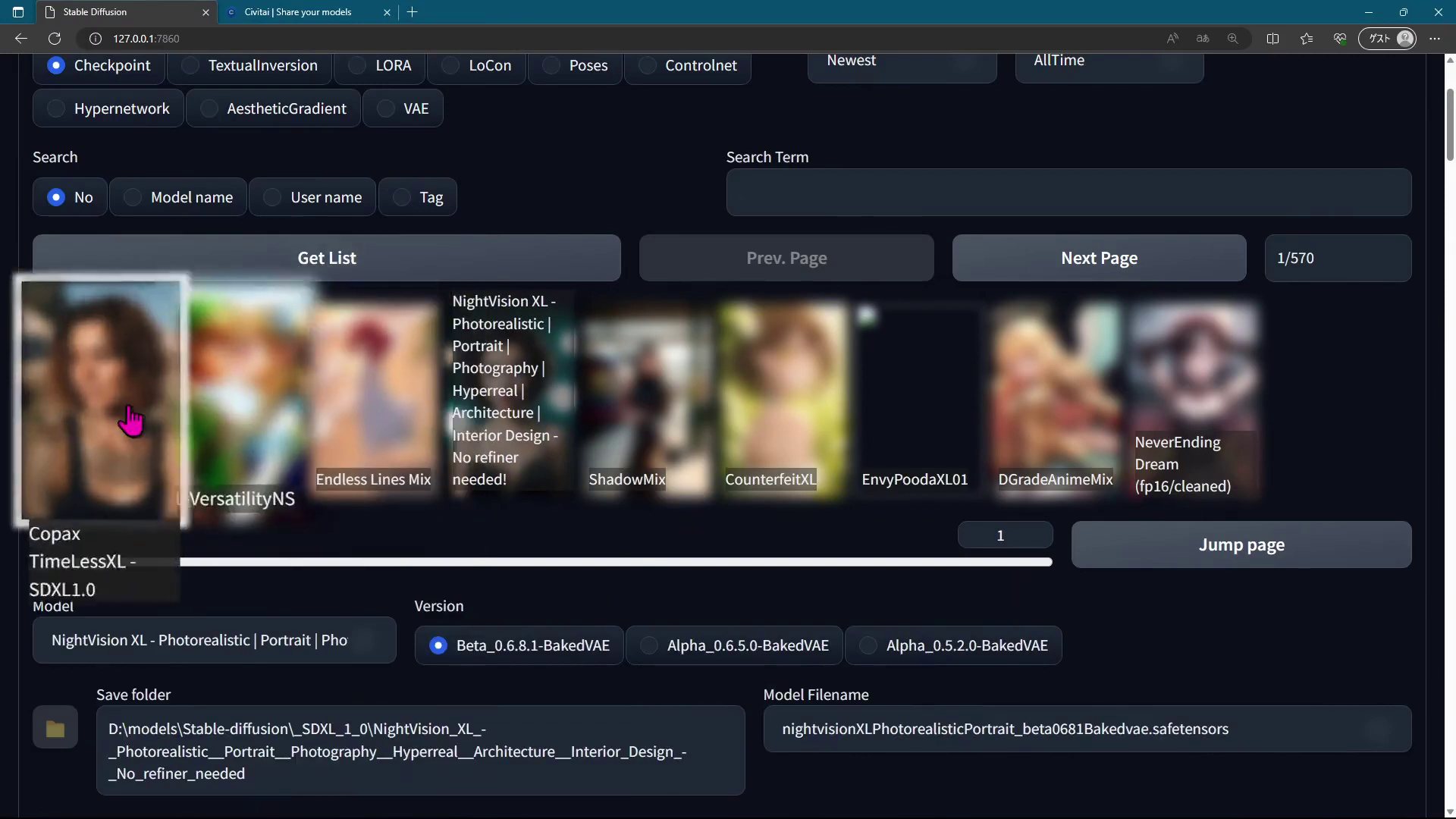
pyautogui.click(123, 418)
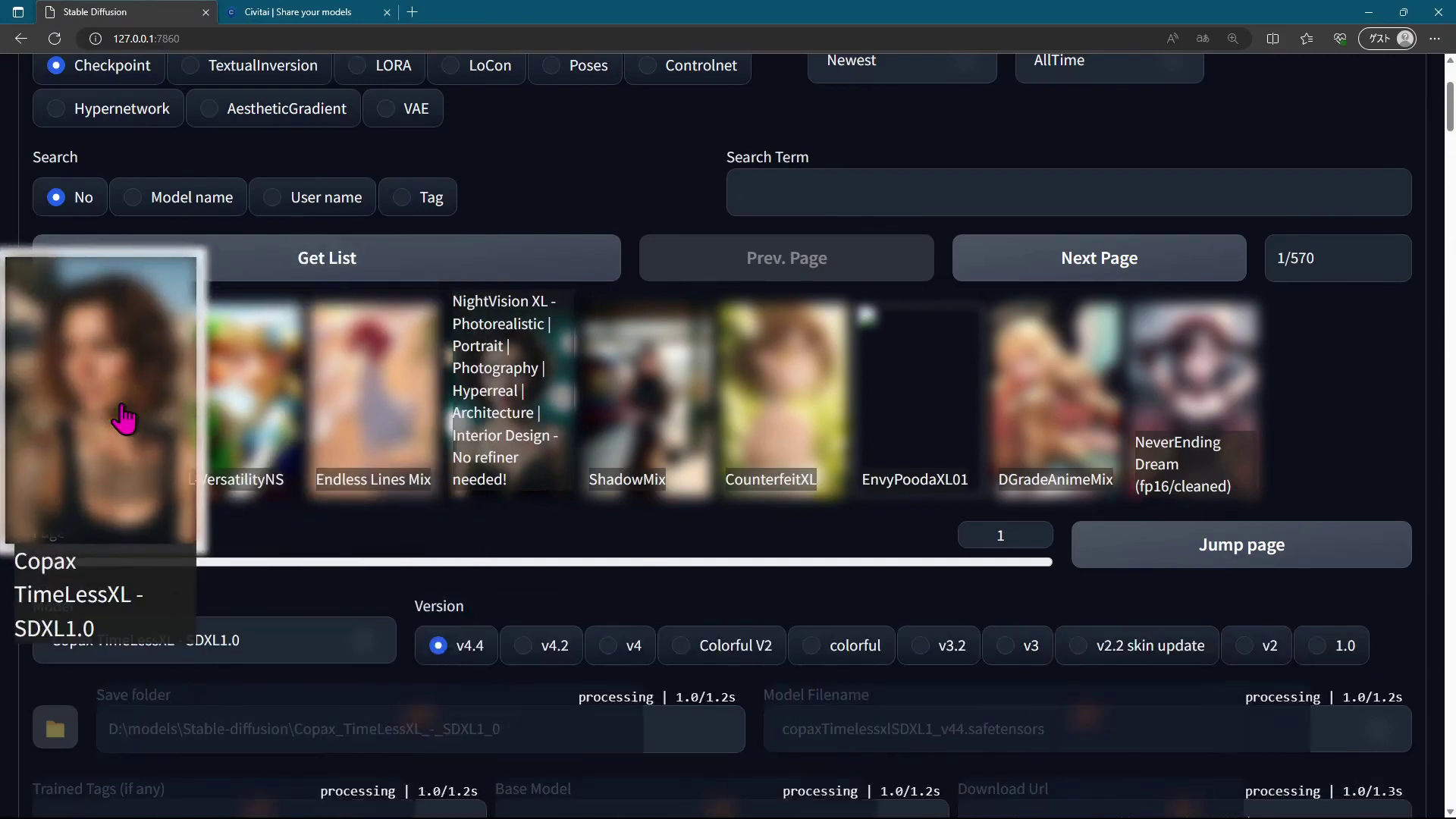
pyautogui.click(851, 395)
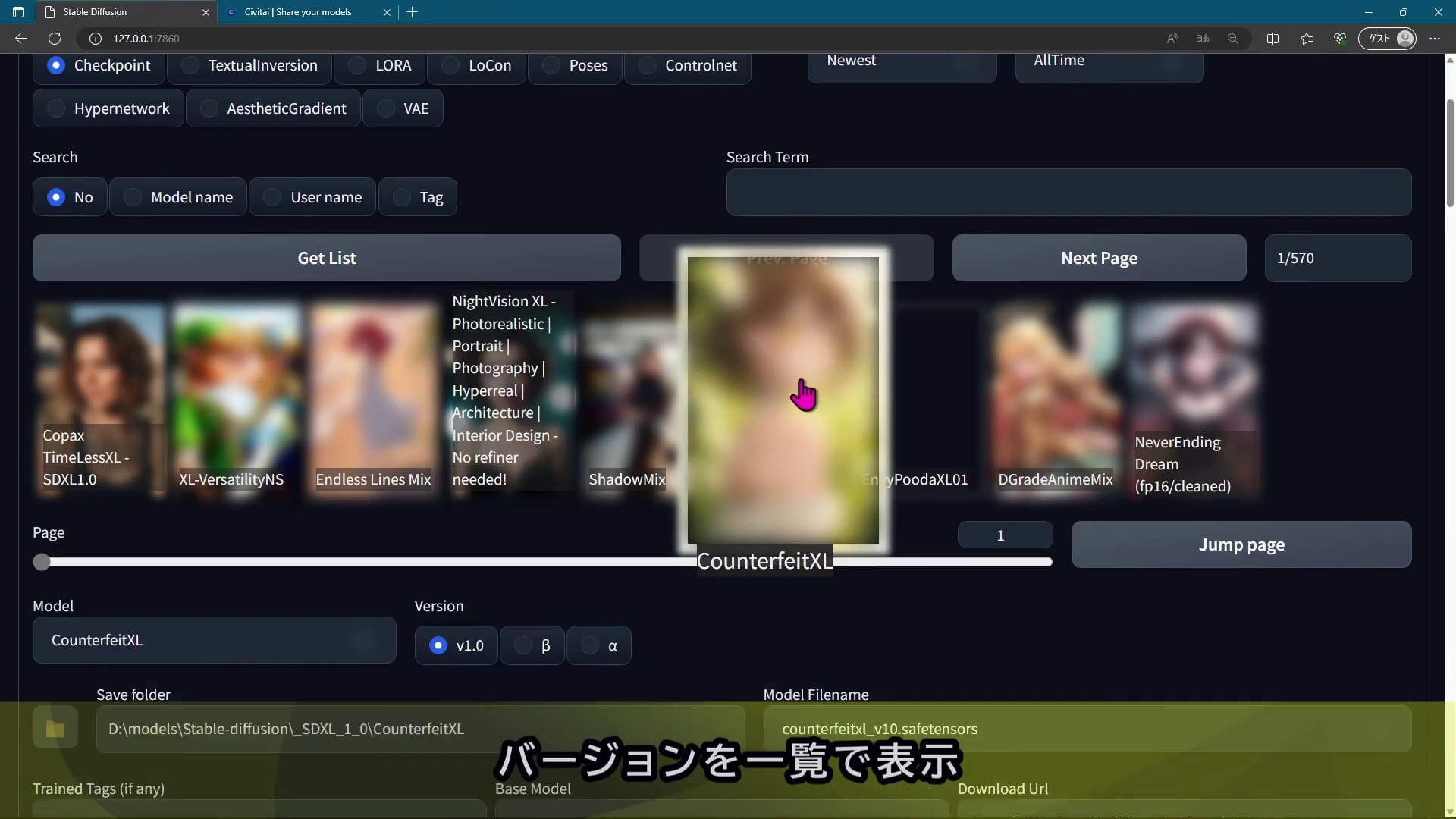
pyautogui.click(93, 447)
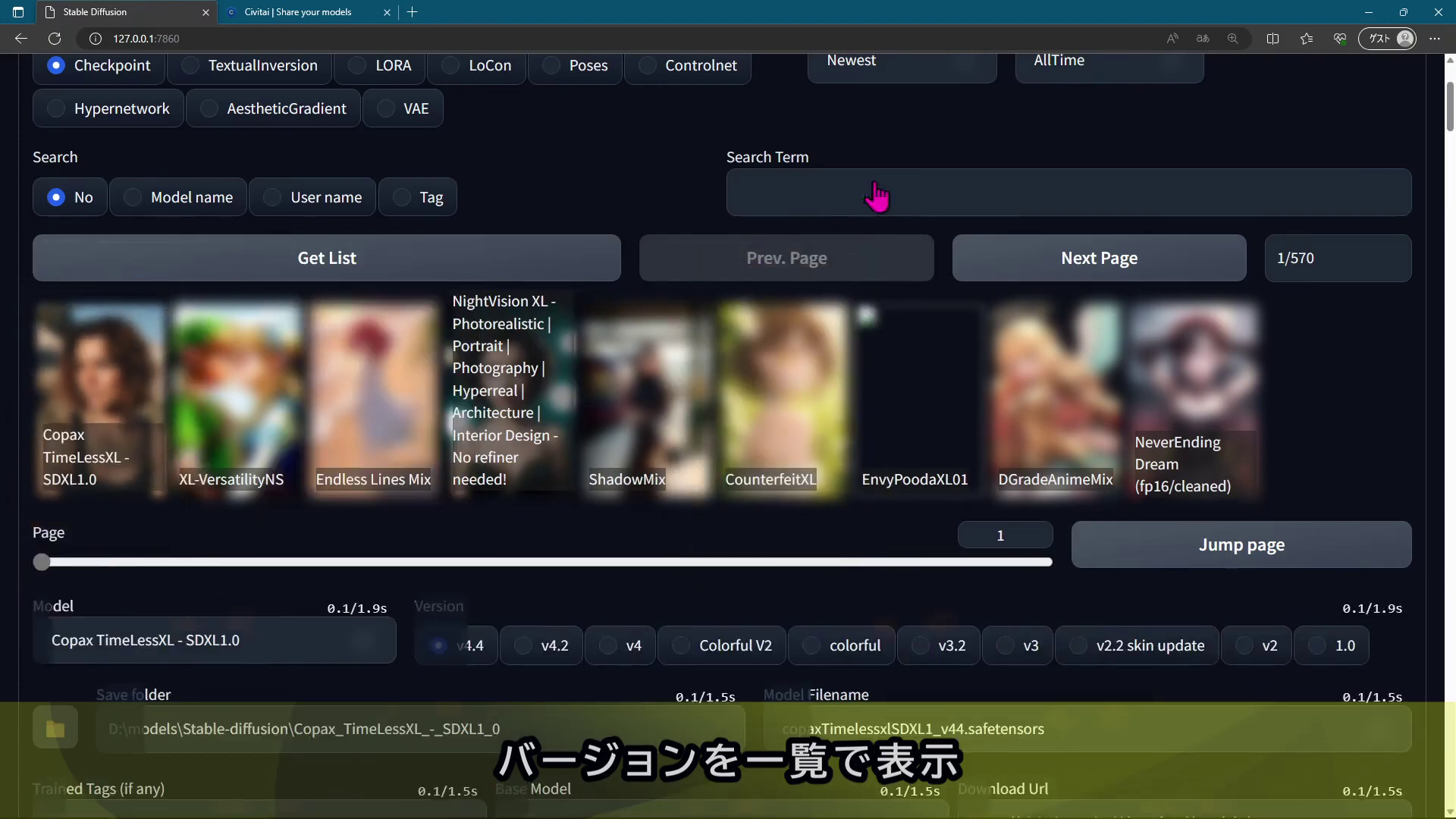
# Compare the save folders assigned to Copax TimeLessXL - SDXL1.0, Endless Lines Mix and ShadowMix.
pyautogui.scroll(-3, 871, 195)
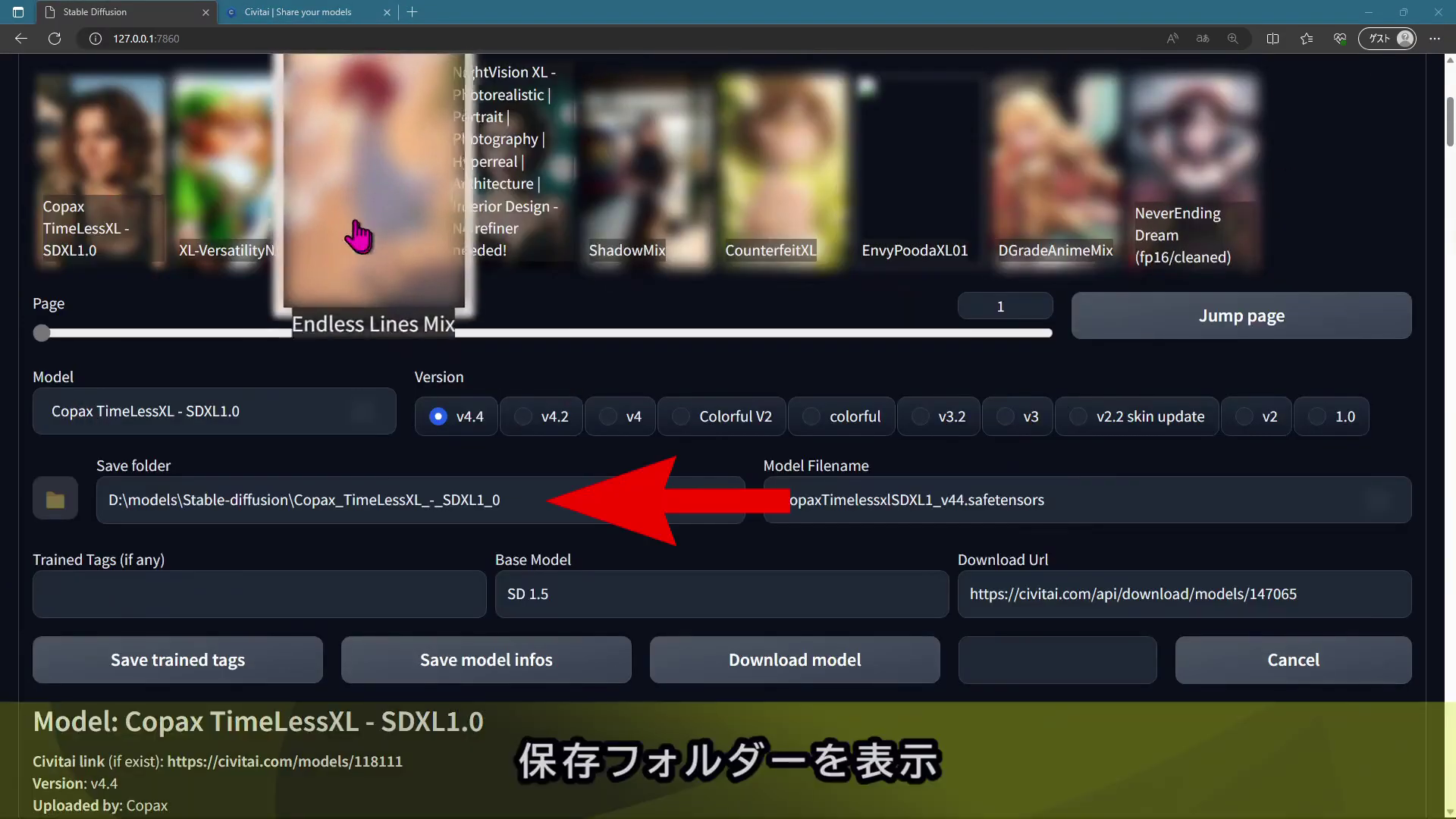
pyautogui.click(374, 220)
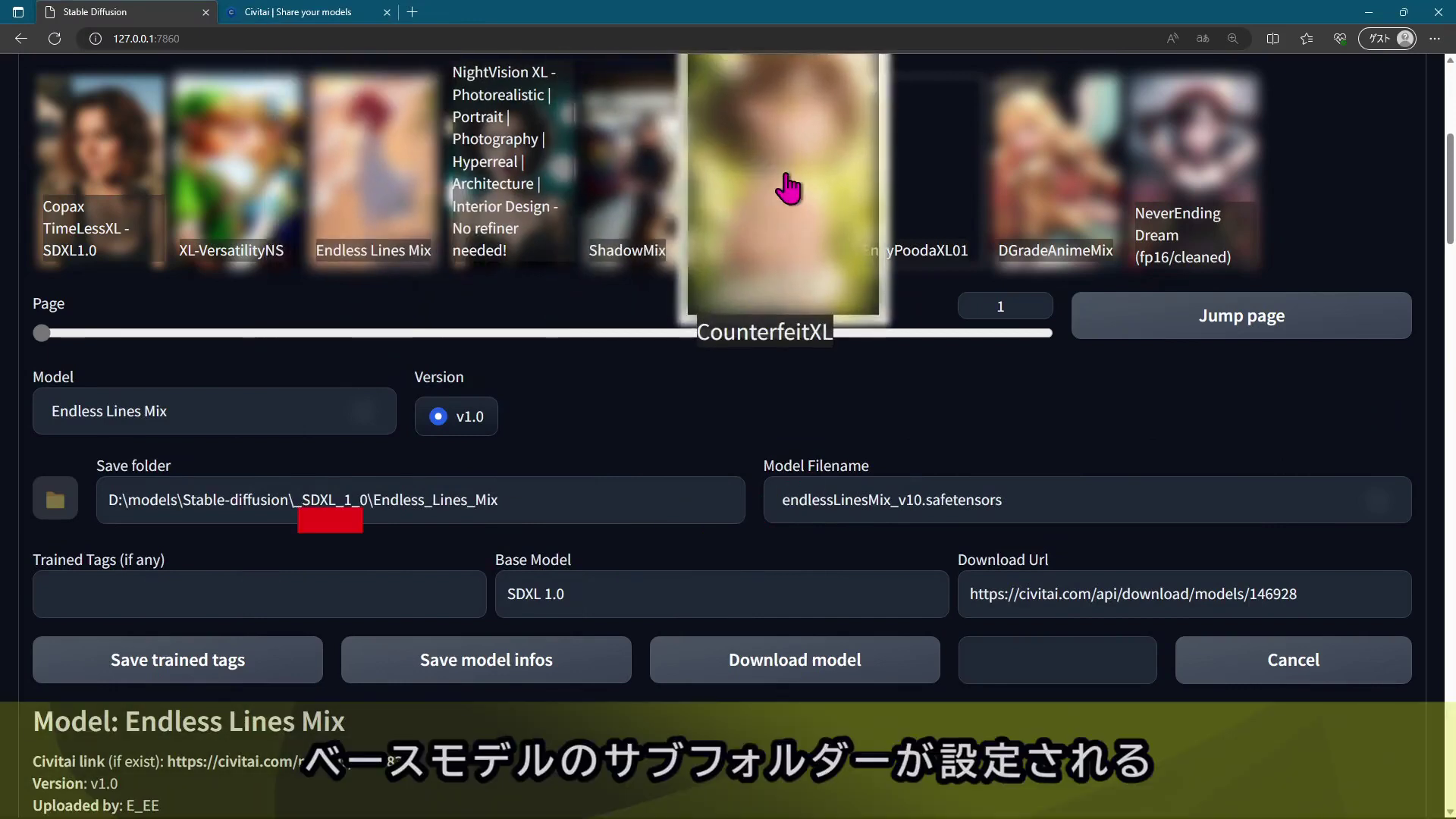
pyautogui.click(667, 180)
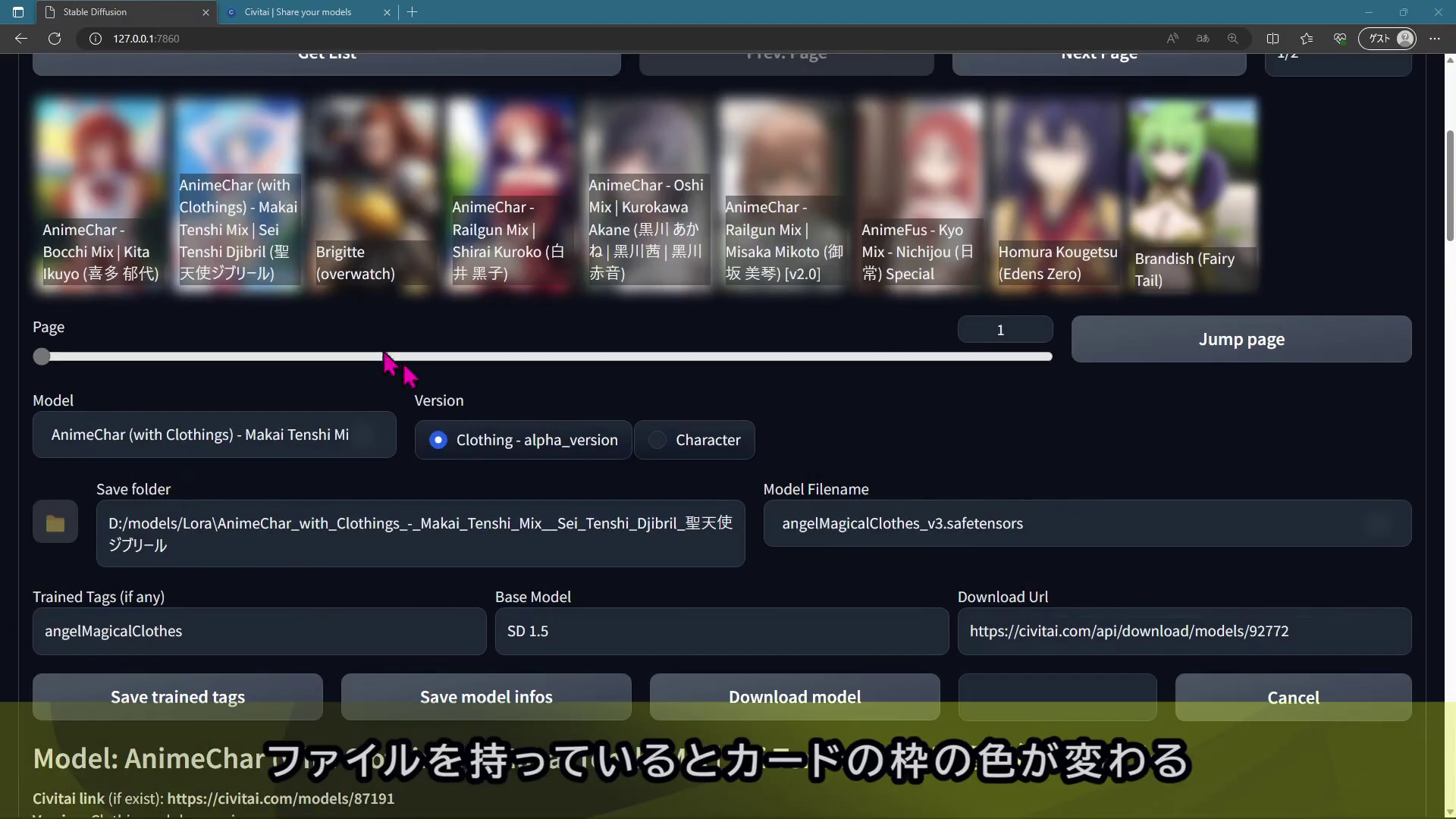
# Compare the card frame colours of the listed Lora models, including Brigitte, Kurokawa Akane, AnimeFus Nichijou Special and Shirai Kuroko.
pyautogui.moveTo(330, 239)
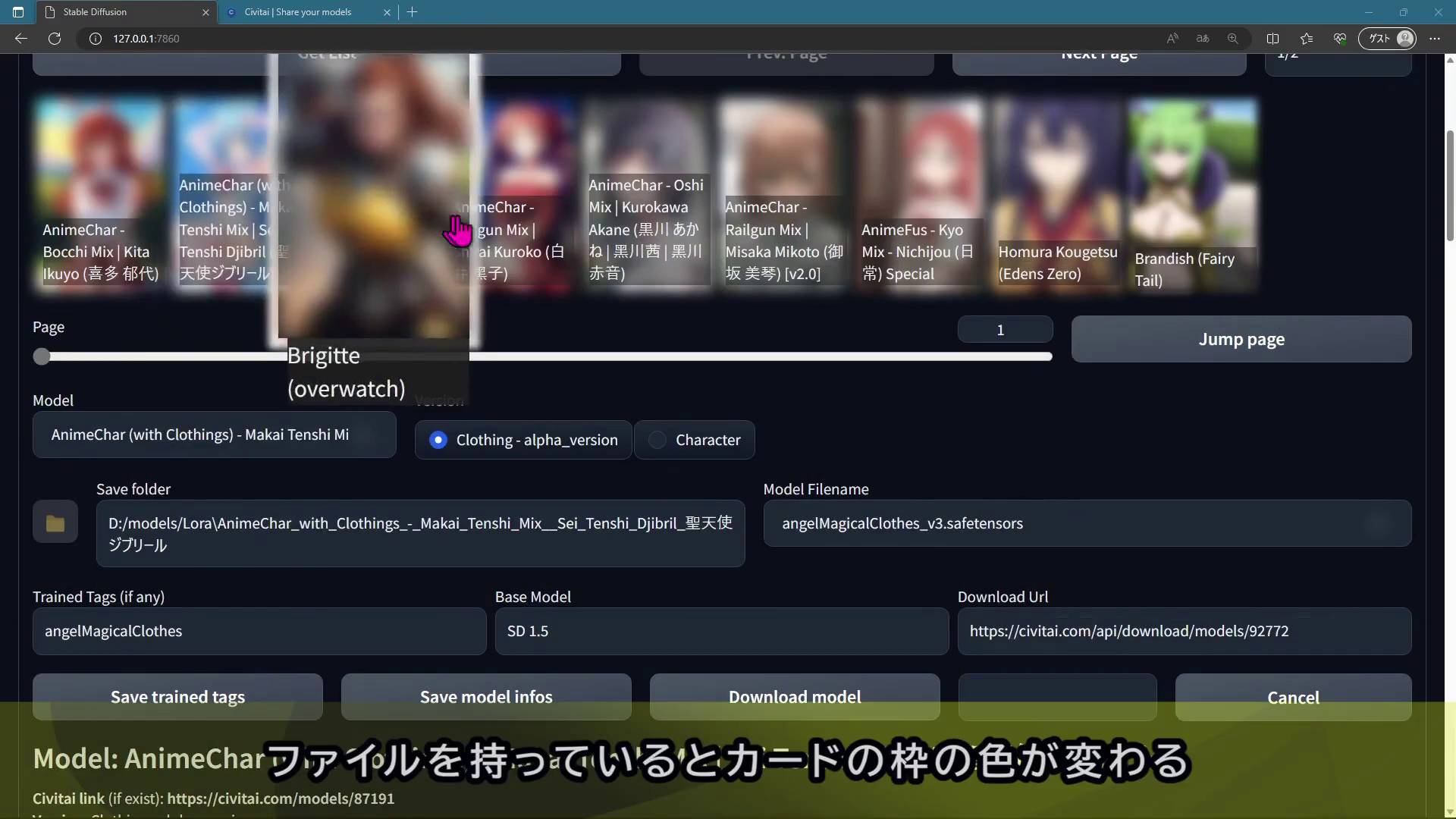
pyautogui.moveTo(535, 225)
pyautogui.moveTo(660, 218)
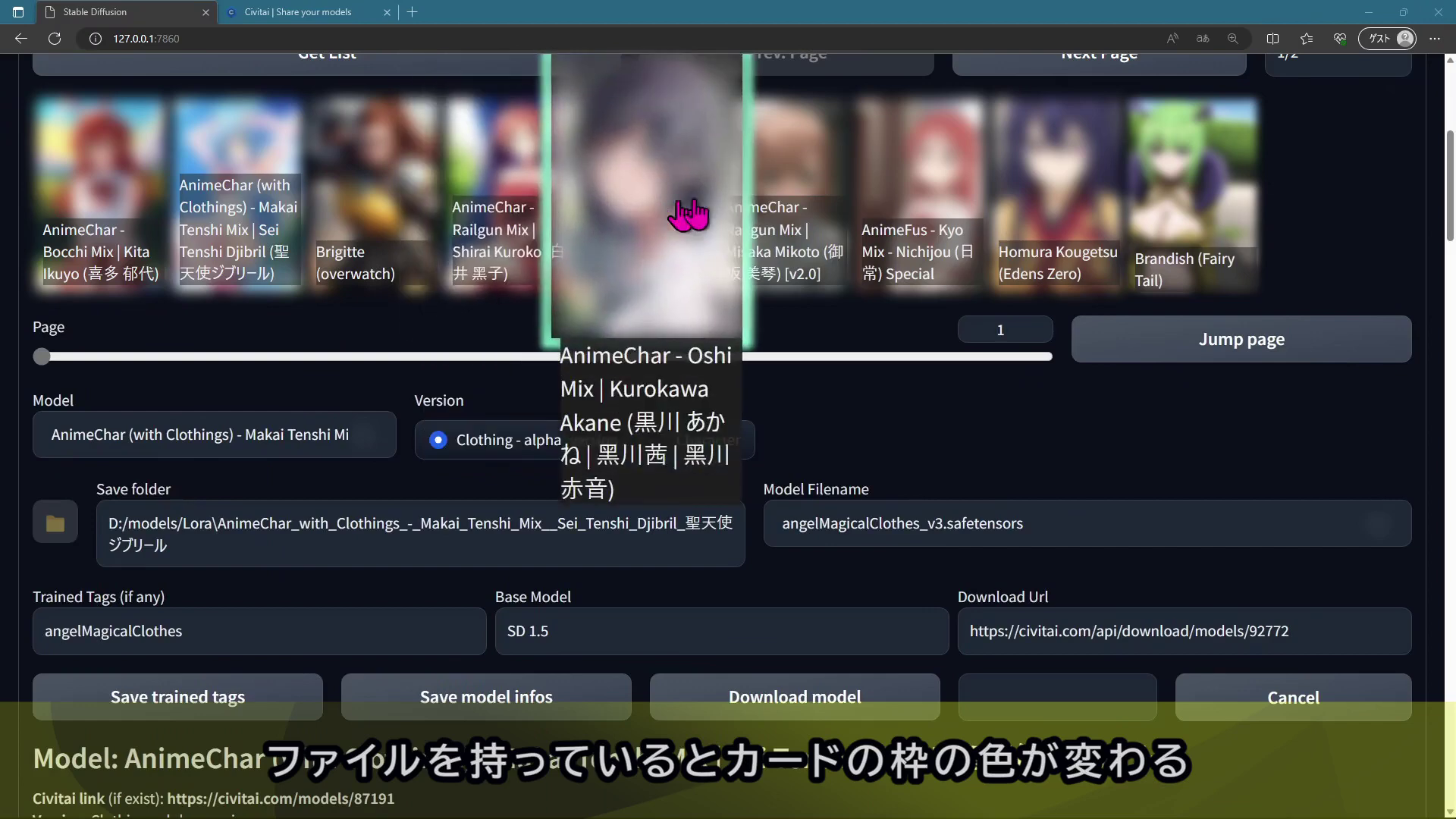
pyautogui.moveTo(936, 205)
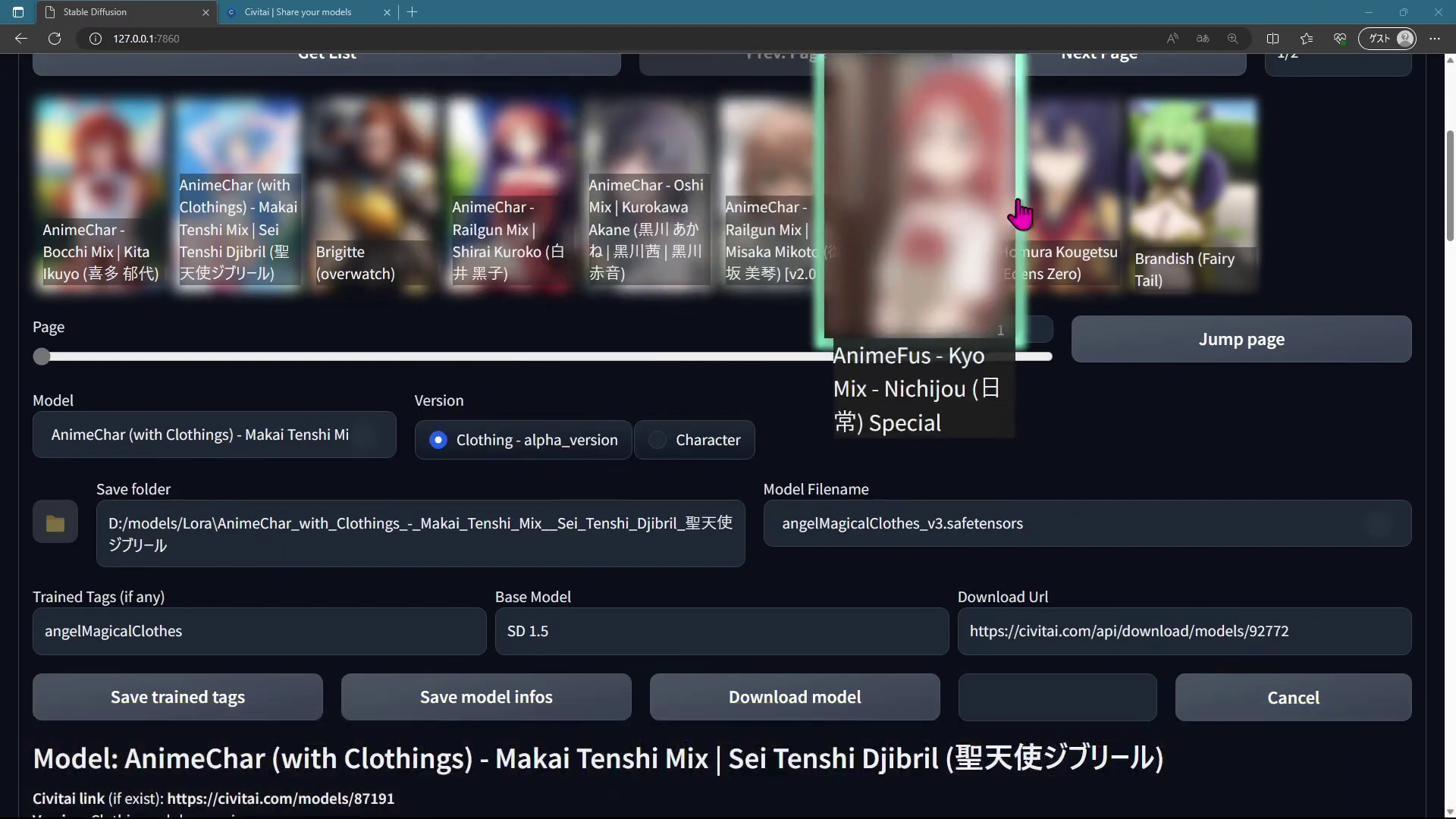
pyautogui.moveTo(452, 263)
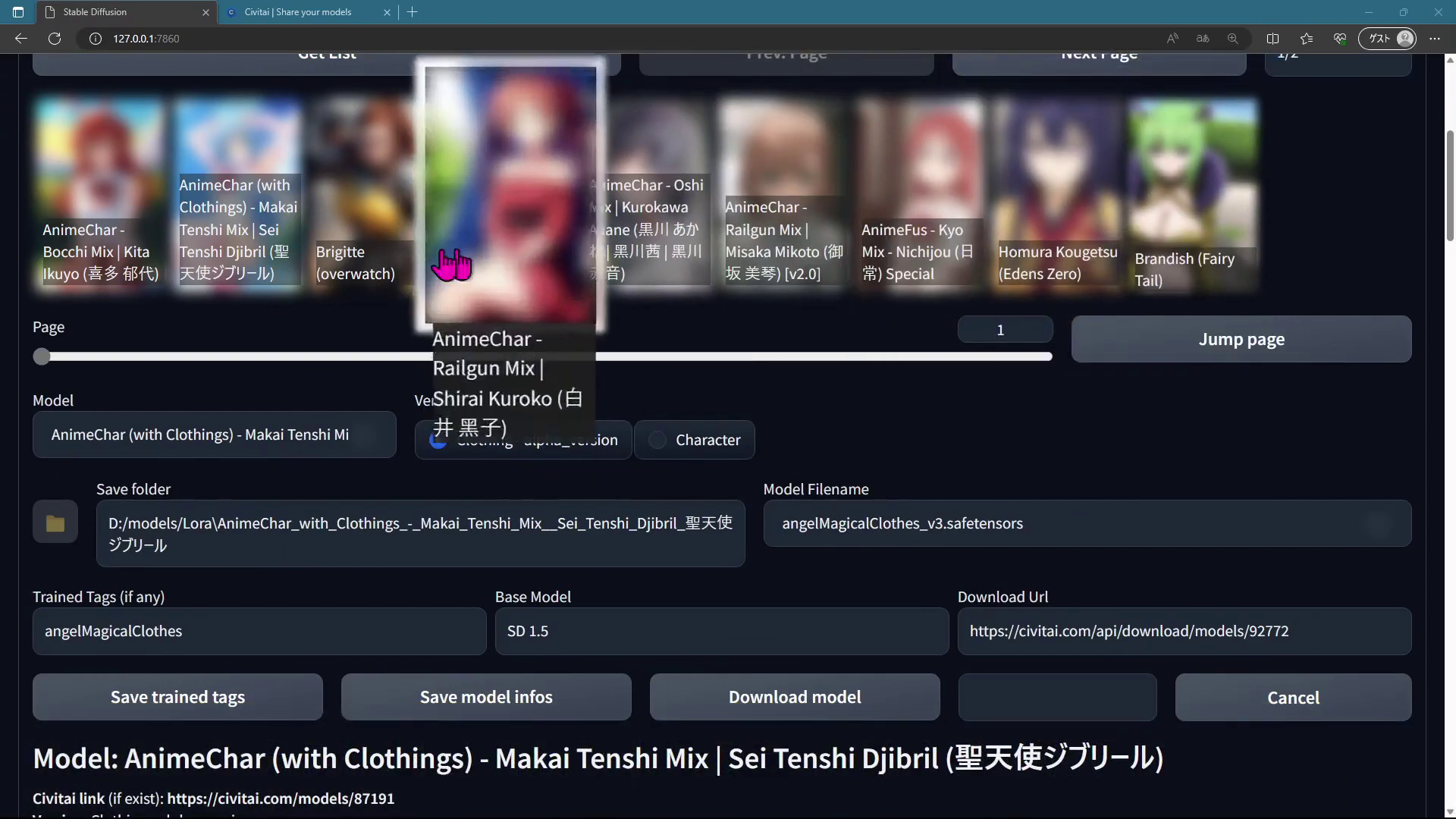
# Select AnimeChar - Bocchi Mix | Kita Ikuyo and review its Civitai link, permissions, descriptions and sample image settings.
pyautogui.click(119, 252)
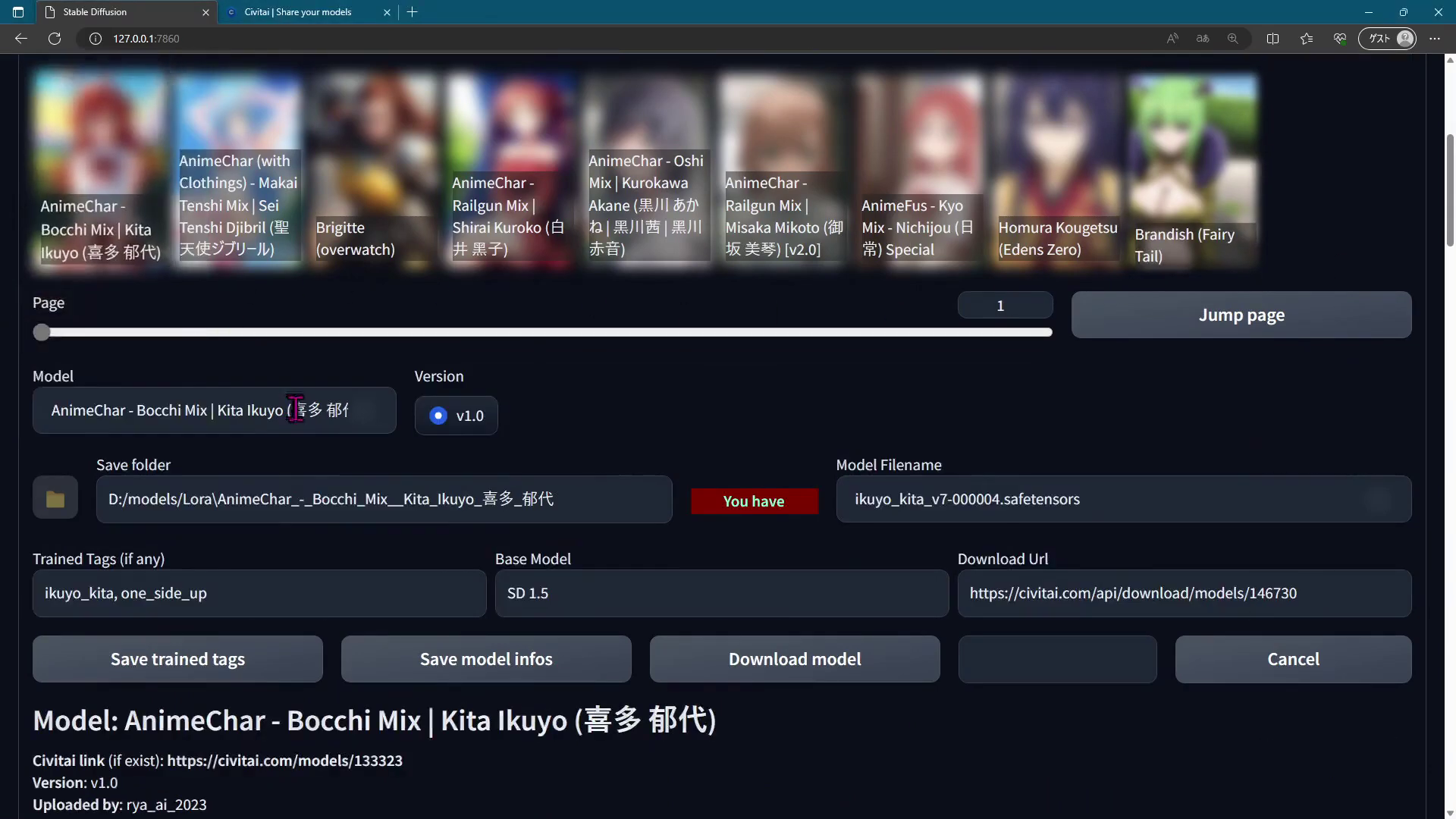
pyautogui.scroll(-5, 307, 433)
pyautogui.scroll(-3, 318, 434)
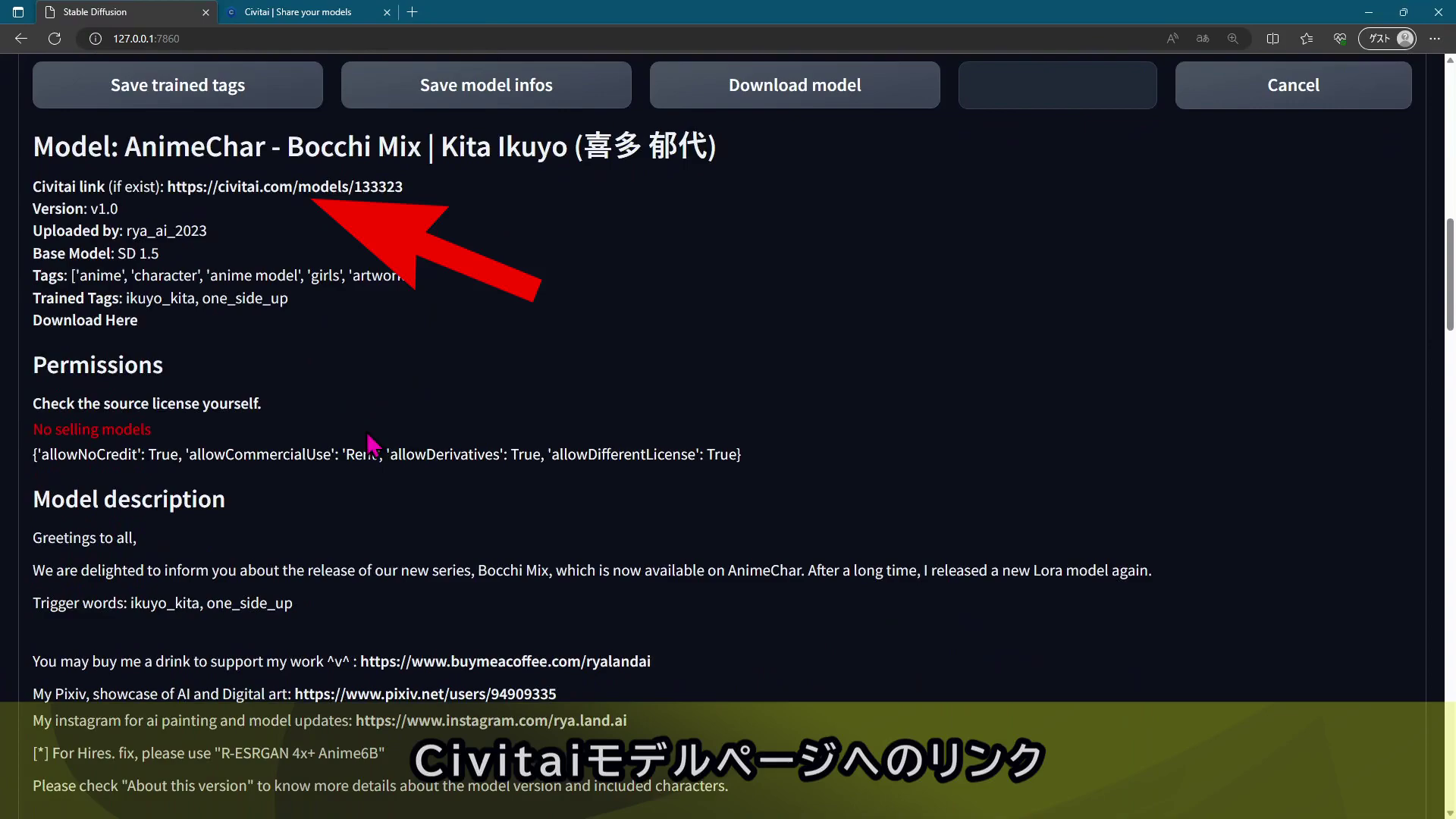
pyautogui.scroll(-15, 391, 450)
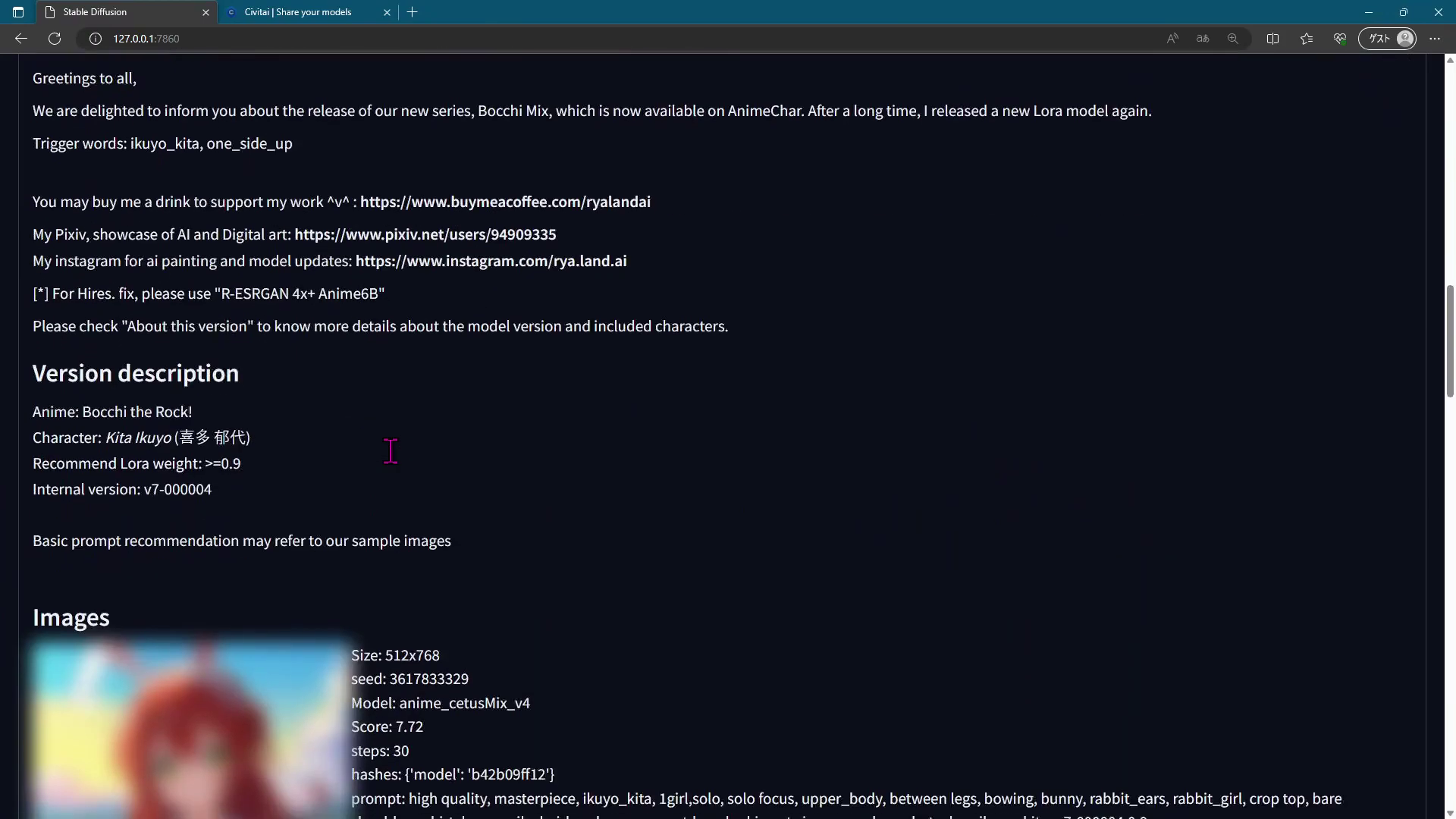
pyautogui.scroll(12, 391, 451)
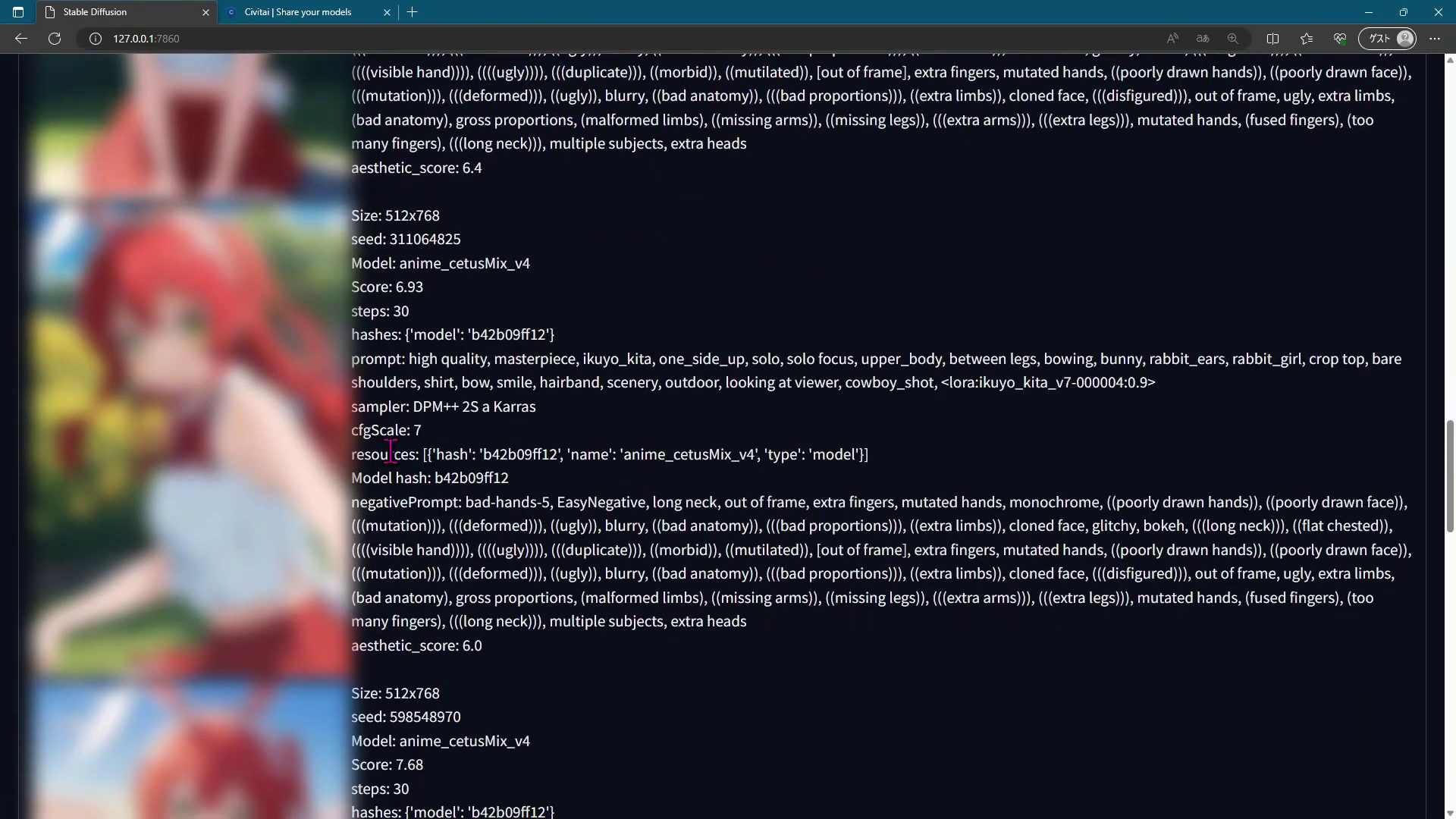
pyautogui.scroll(3, 391, 451)
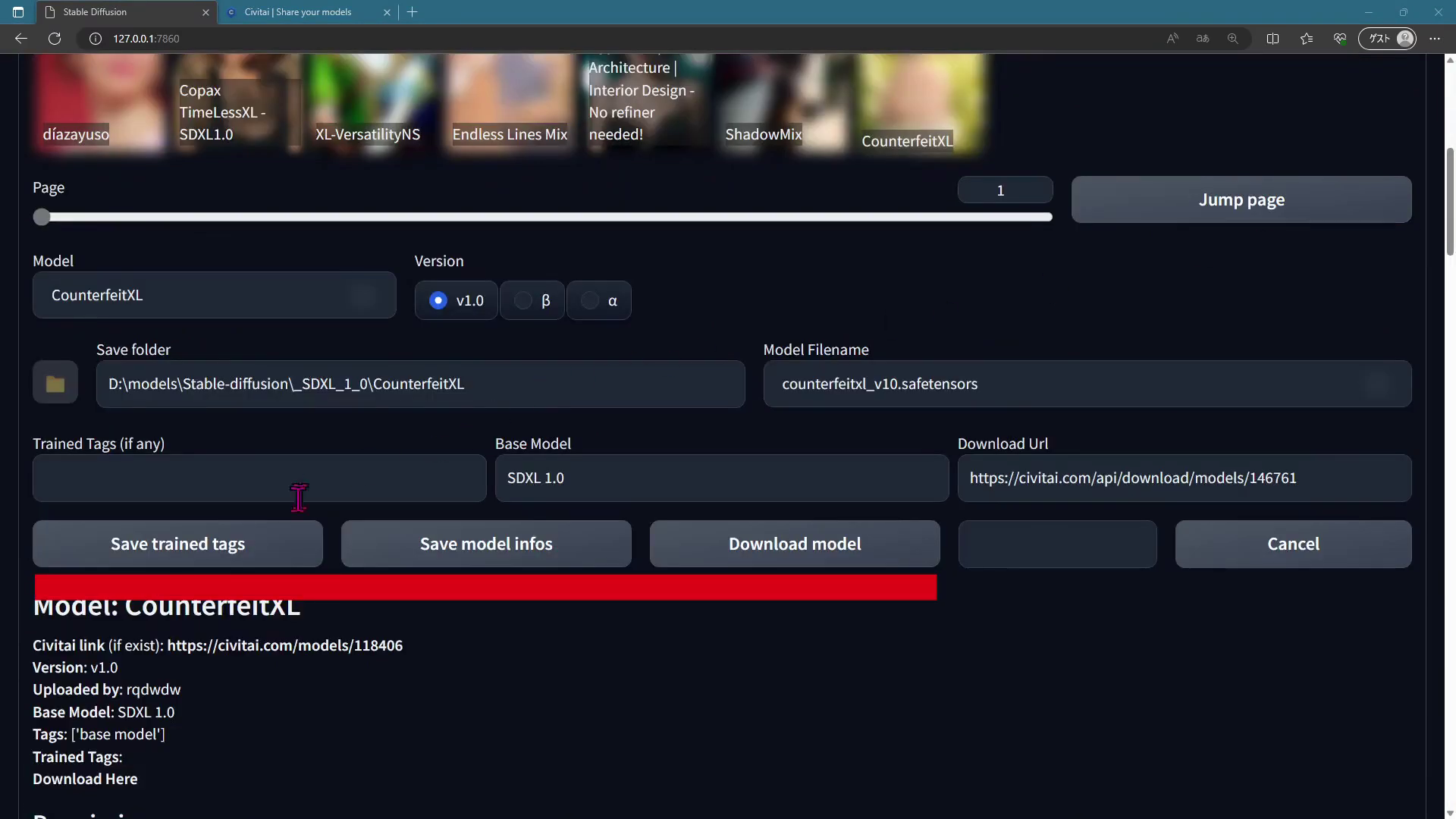
# Save the trained tags and model infos of CounterfeitXL v1.0.
pyautogui.click(213, 550)
pyautogui.click(488, 548)
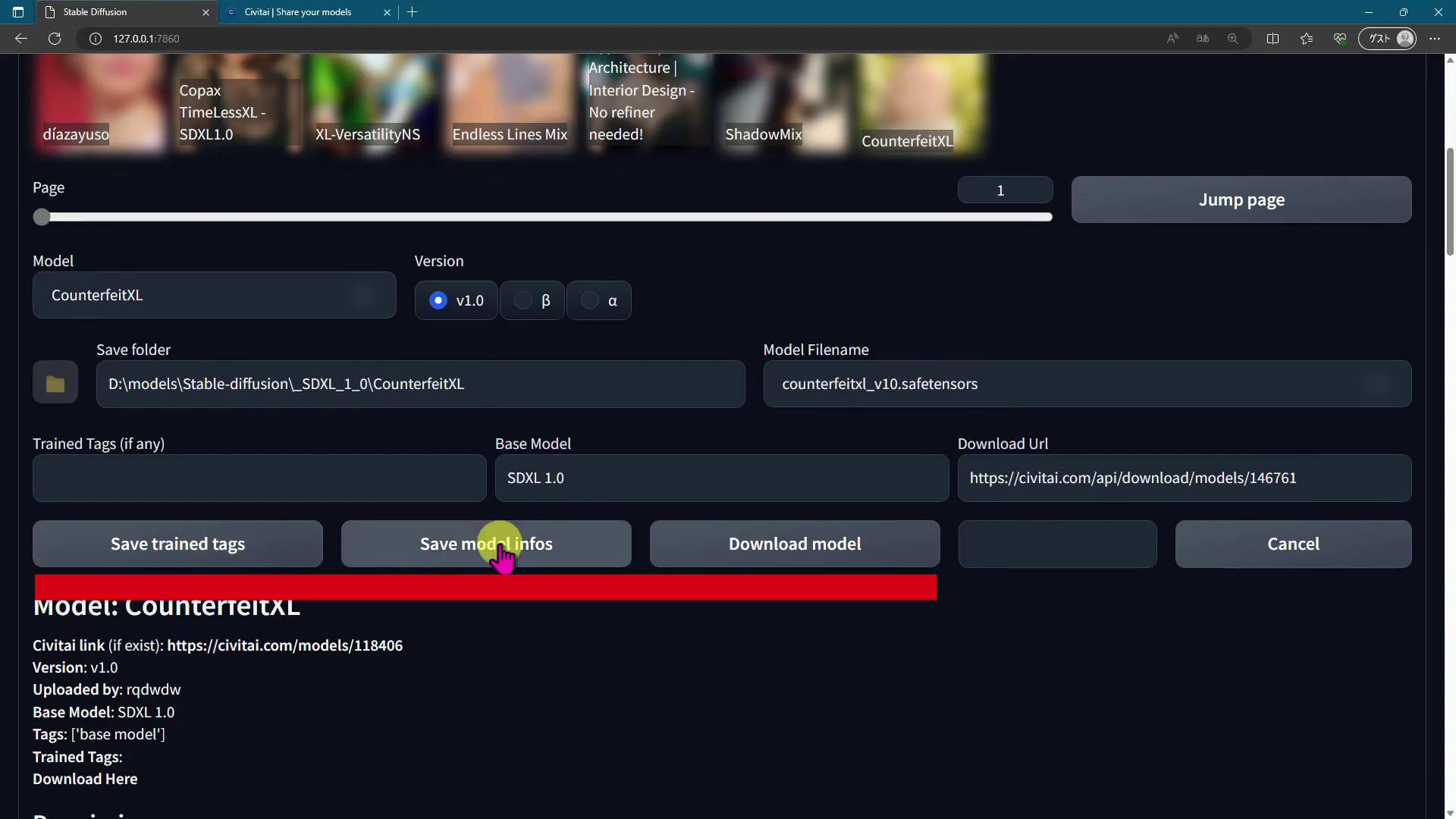
# Download CounterfeitXL v1.0, cancelling the running download once and starting it again.
pyautogui.click(851, 552)
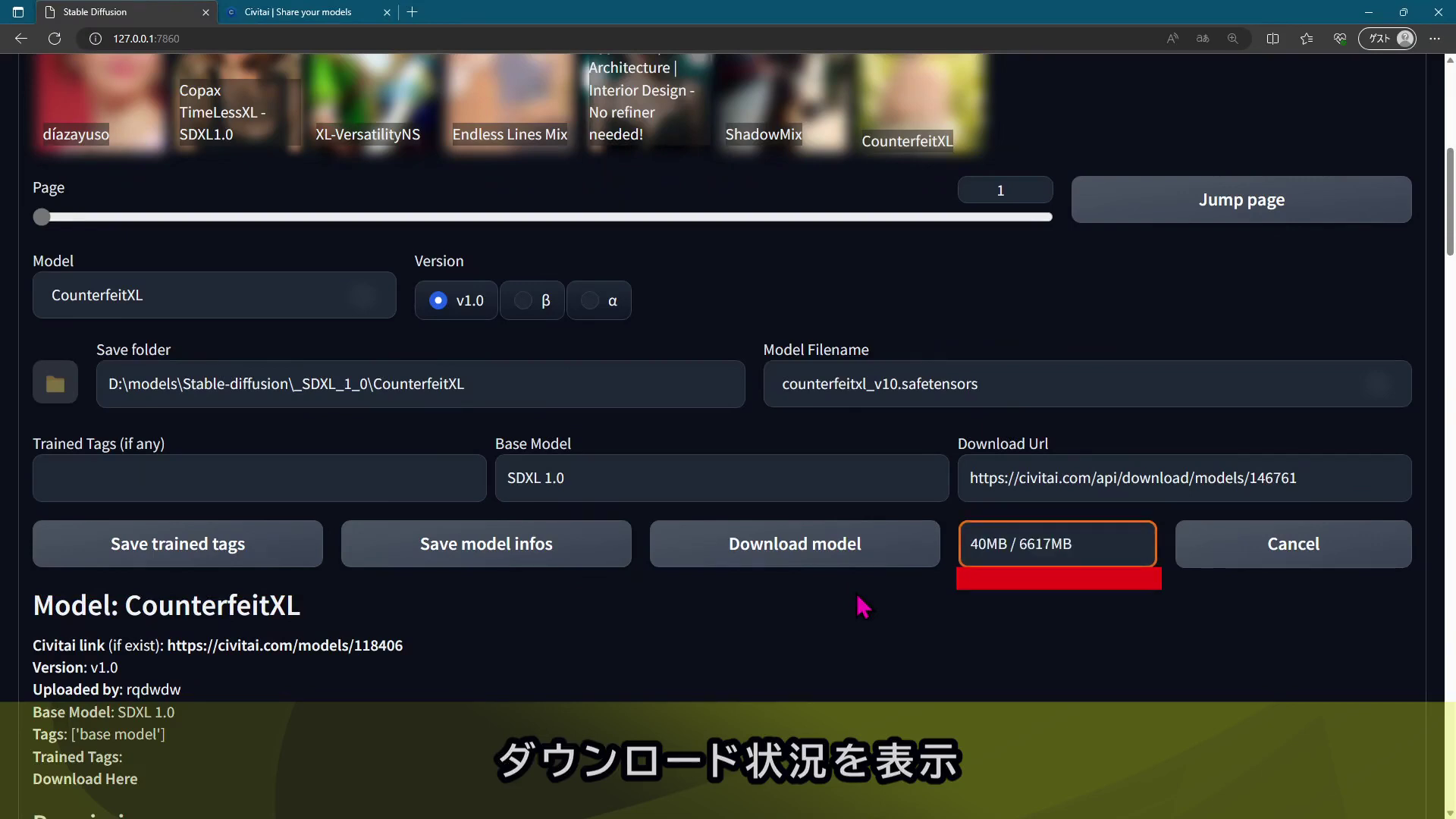
pyautogui.click(1276, 551)
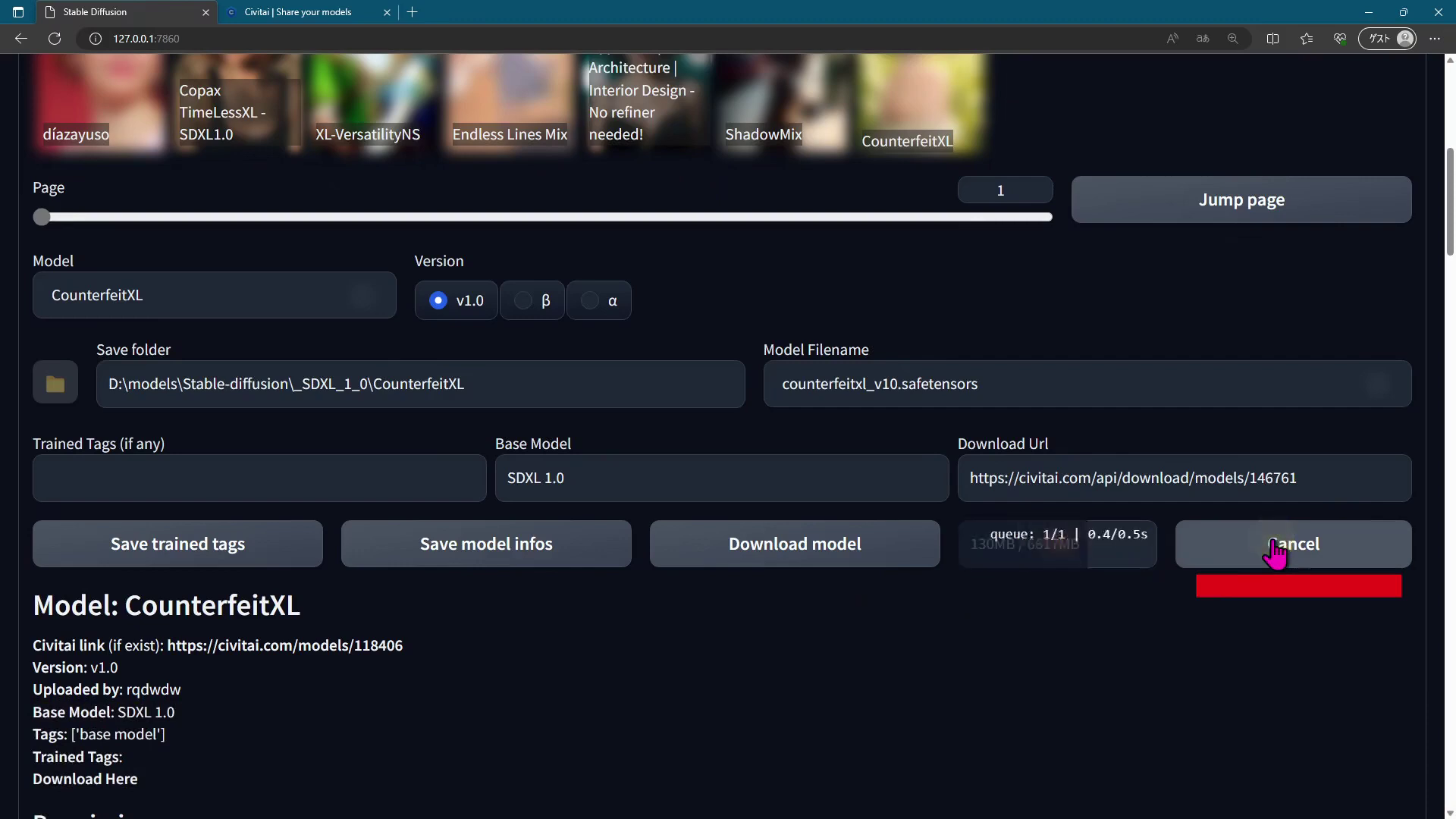
pyautogui.click(854, 553)
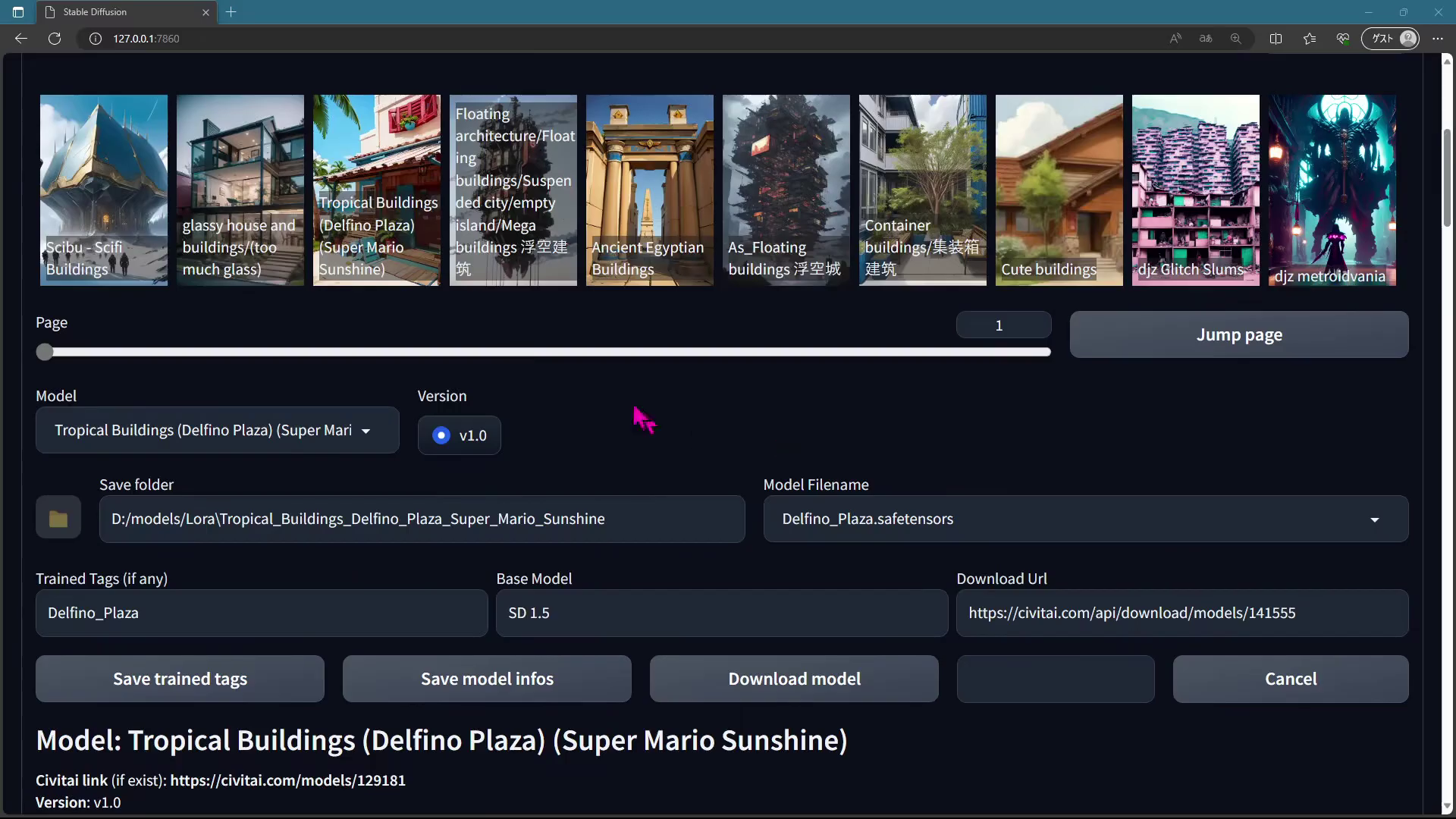
# Compare the details of the building Loras glassy house and buildings, Ancient Egyptian Buildings, As_Floating buildings and djz Glitch Slums.
pyautogui.click(221, 282)
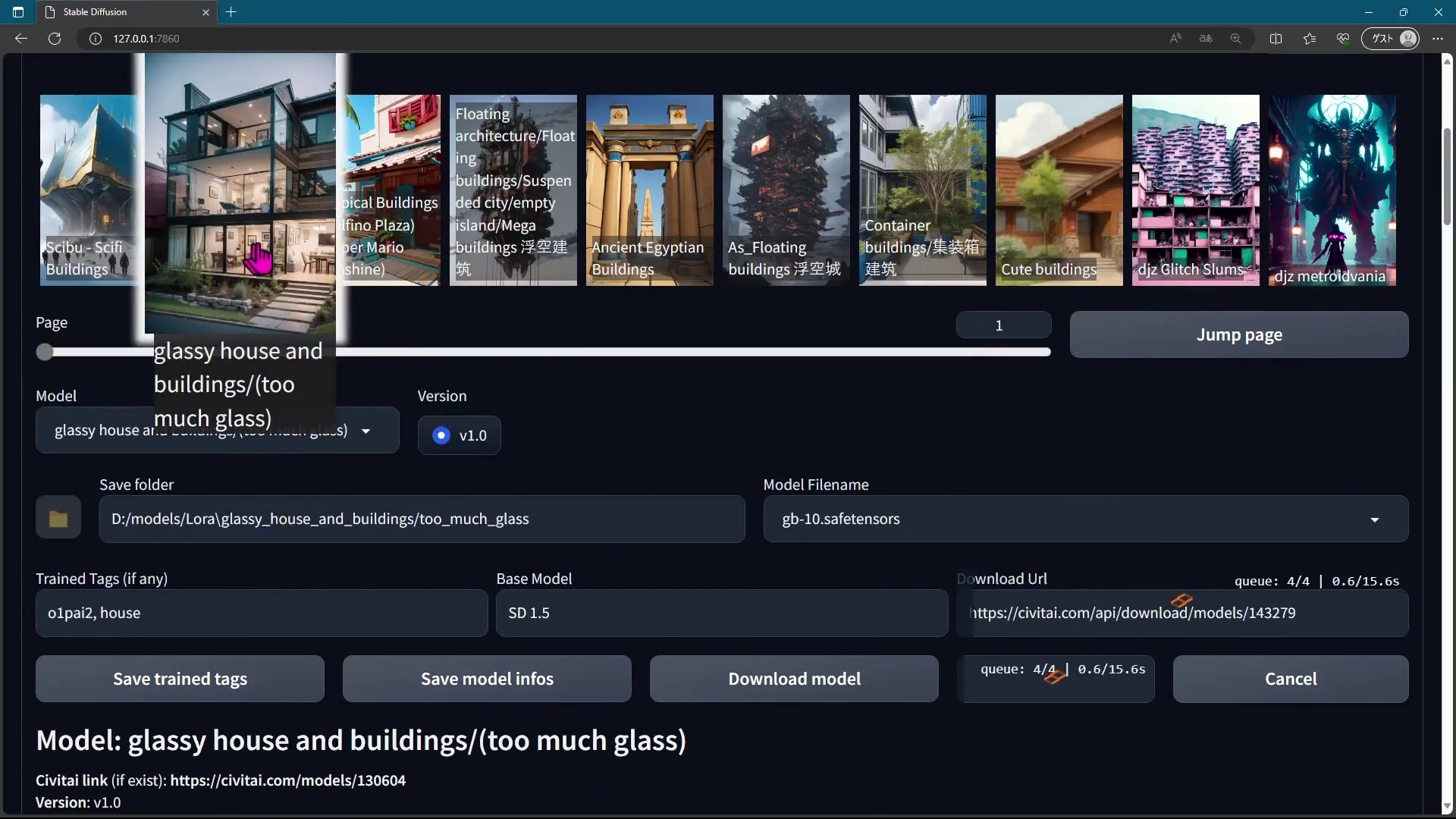
pyautogui.click(687, 216)
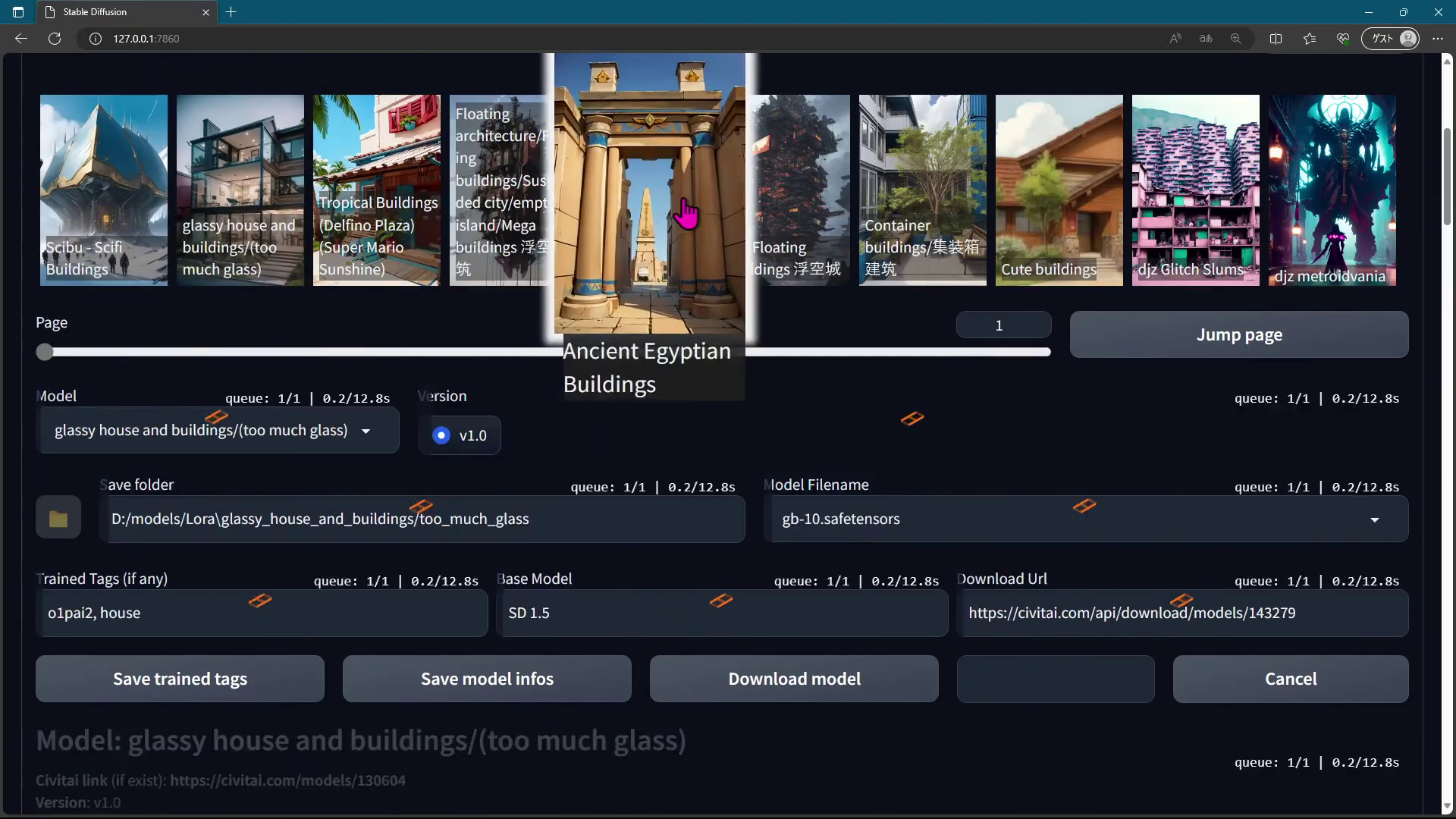
pyautogui.click(803, 220)
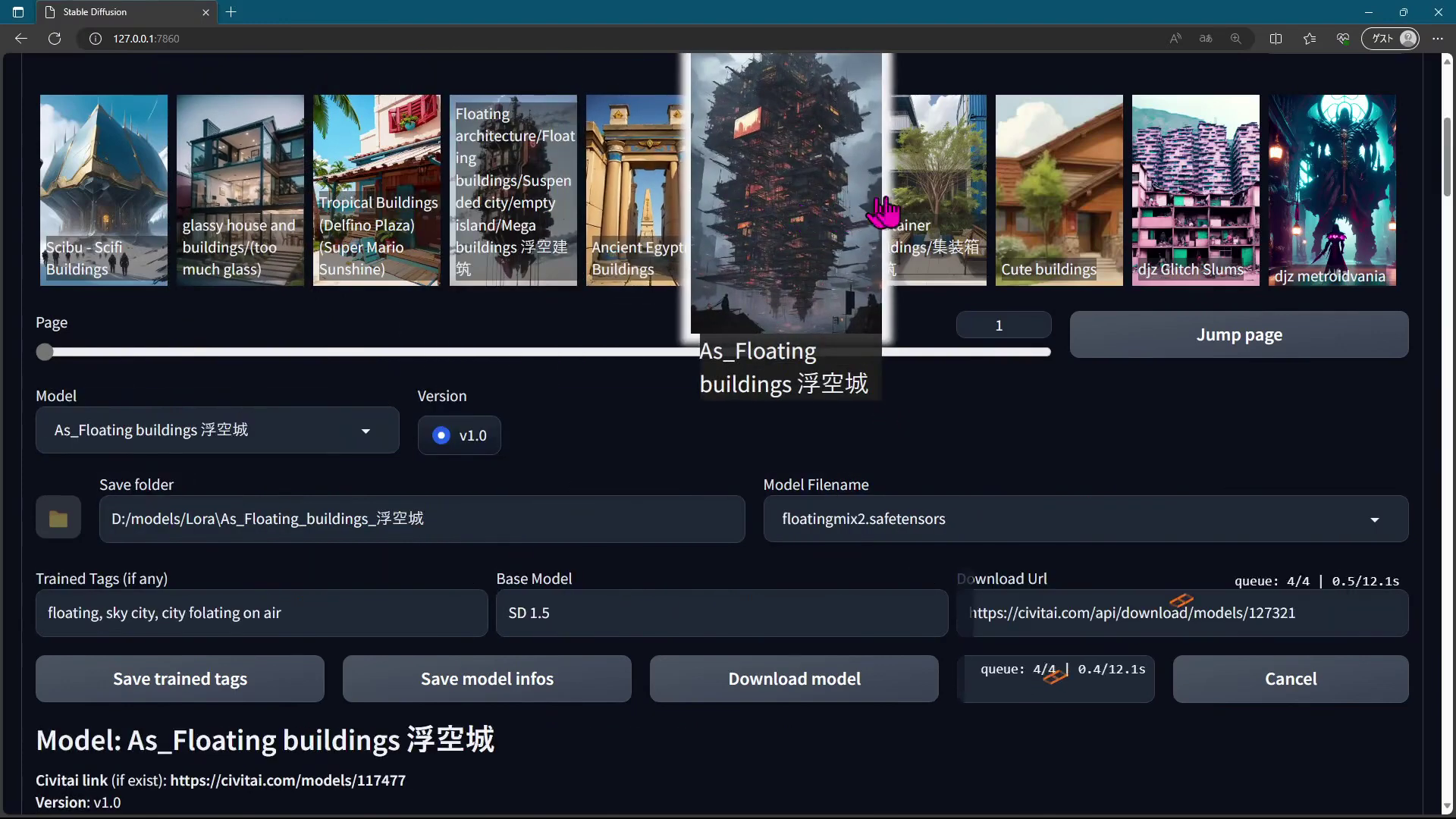
pyautogui.click(1225, 220)
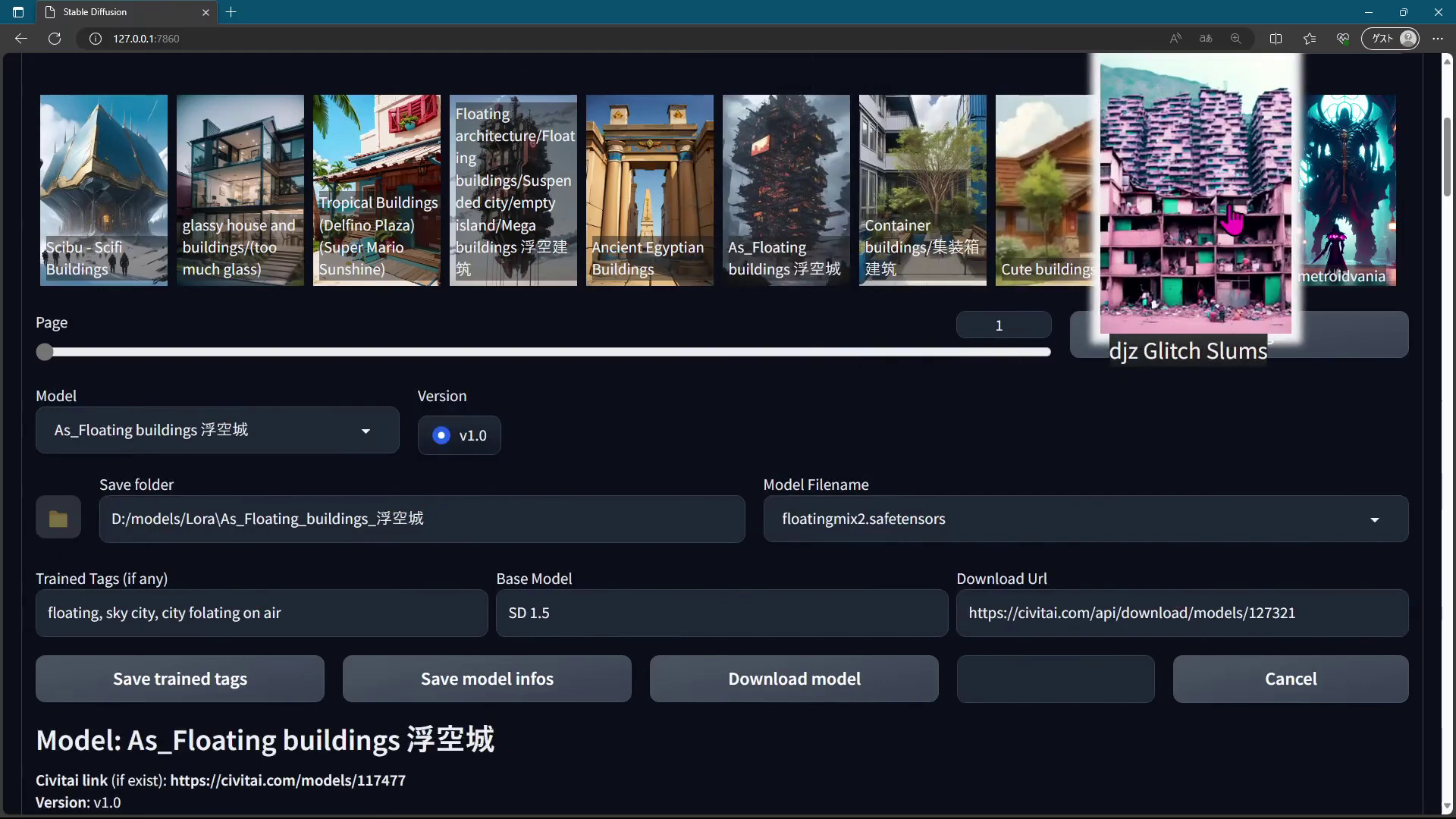
pyautogui.click(1233, 220)
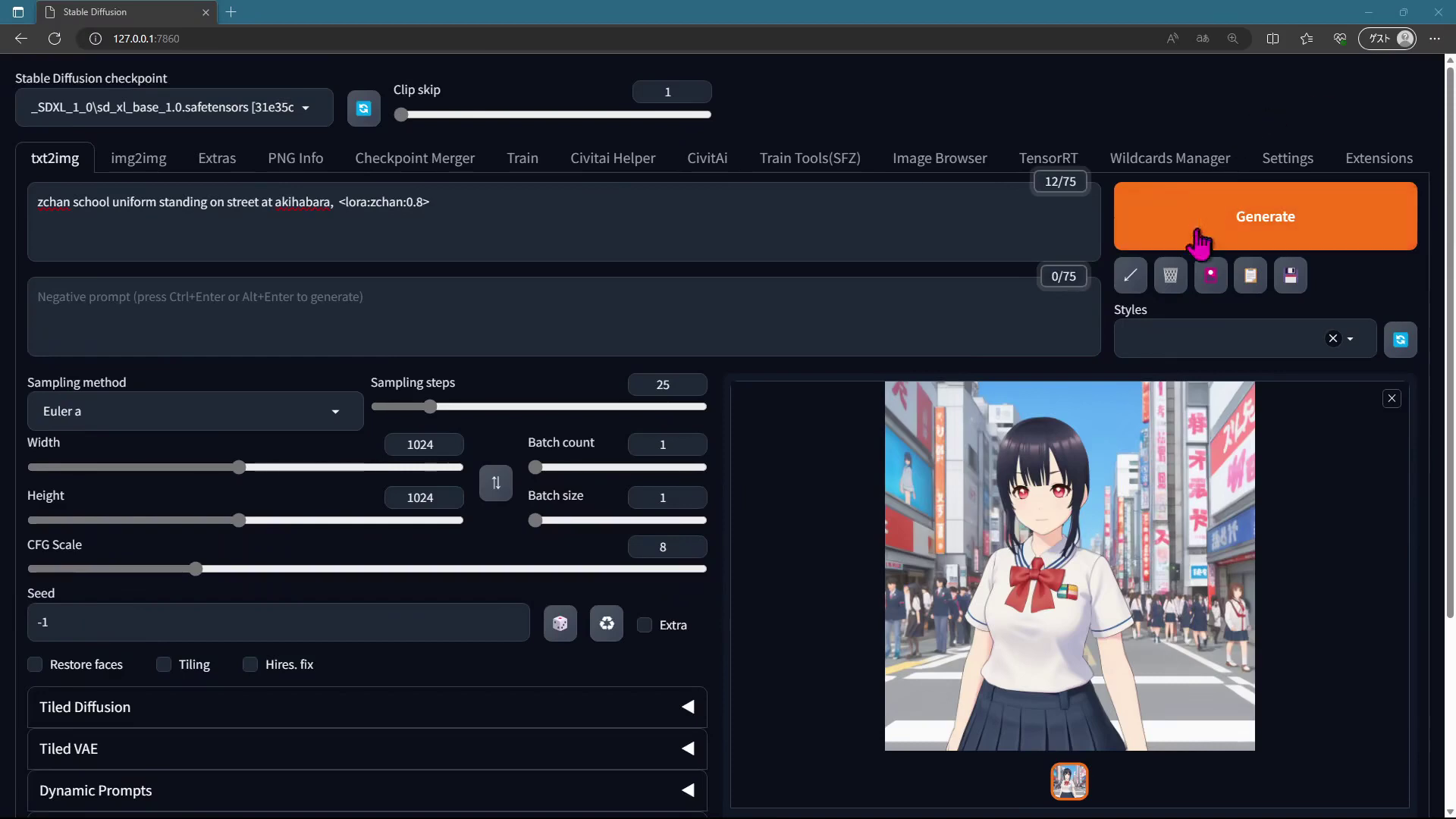
# Start image generation in txt2img from the zchan school uniform prompt with the sd_xl_base_1.0 checkpoint.
pyautogui.rightClick(1198, 231)
pyautogui.click(1229, 235)
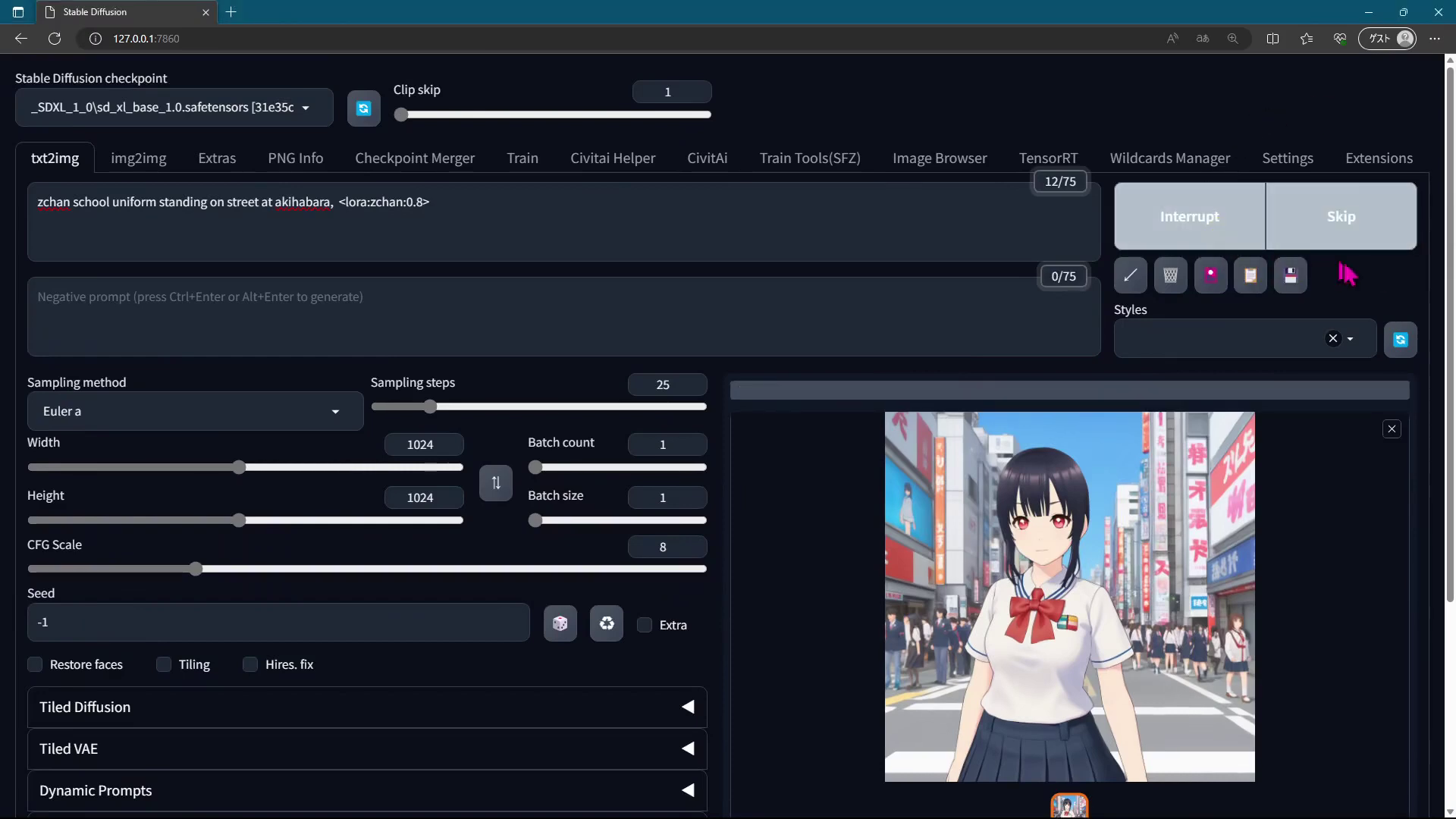